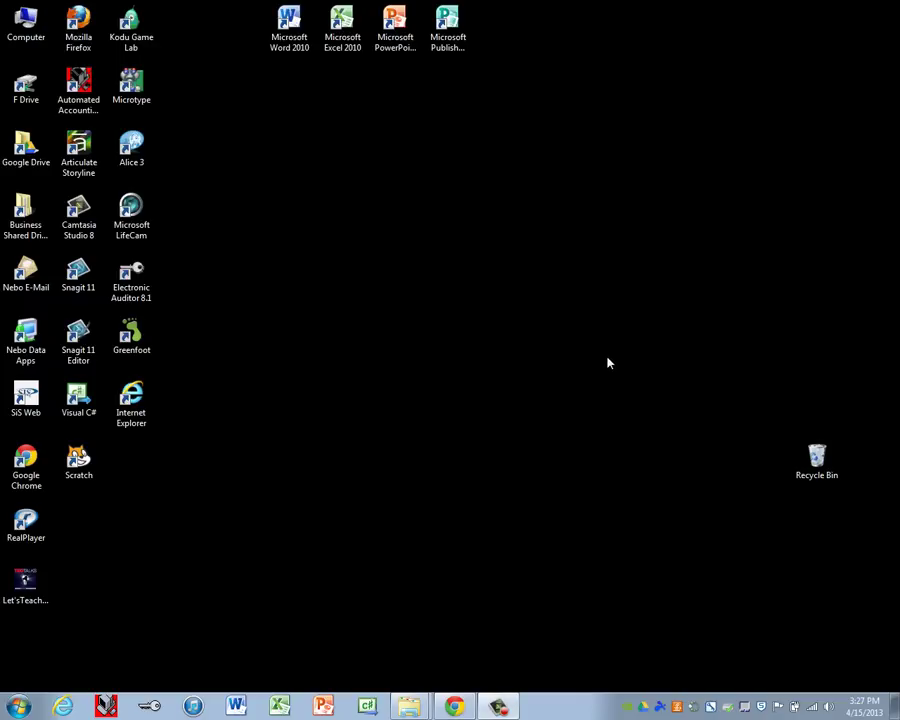
Step: Start Excel 2010 from its desktop shortcut, opening the blank workbook Book1
double_click(344, 25)
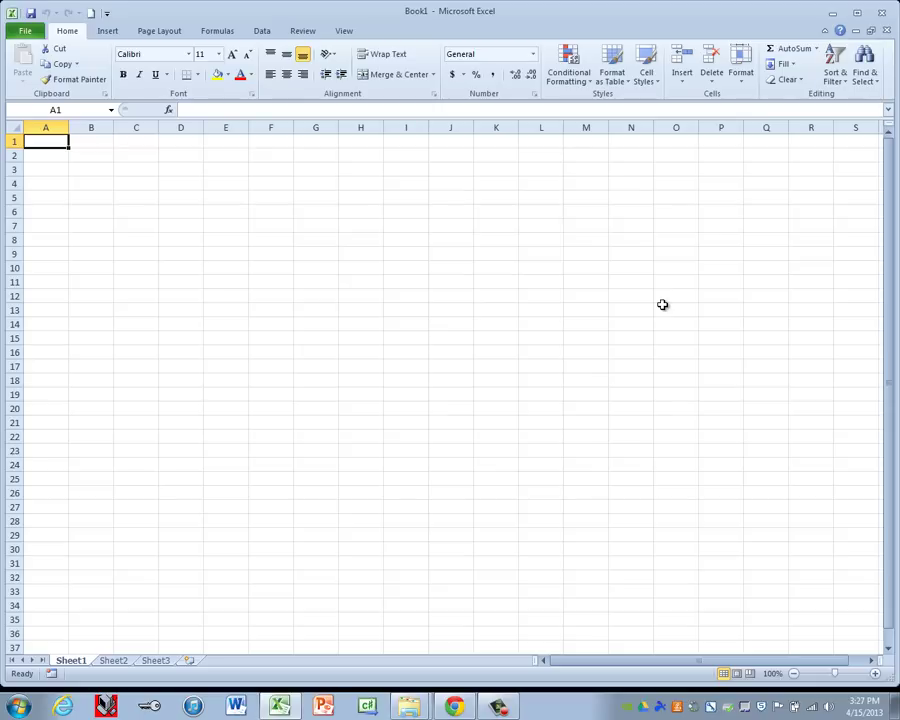
Step: Enter COMPARATIVE INCOME STATEMENT in A1 and Green Acres Landscape Service in A2
type("COMPARAT")
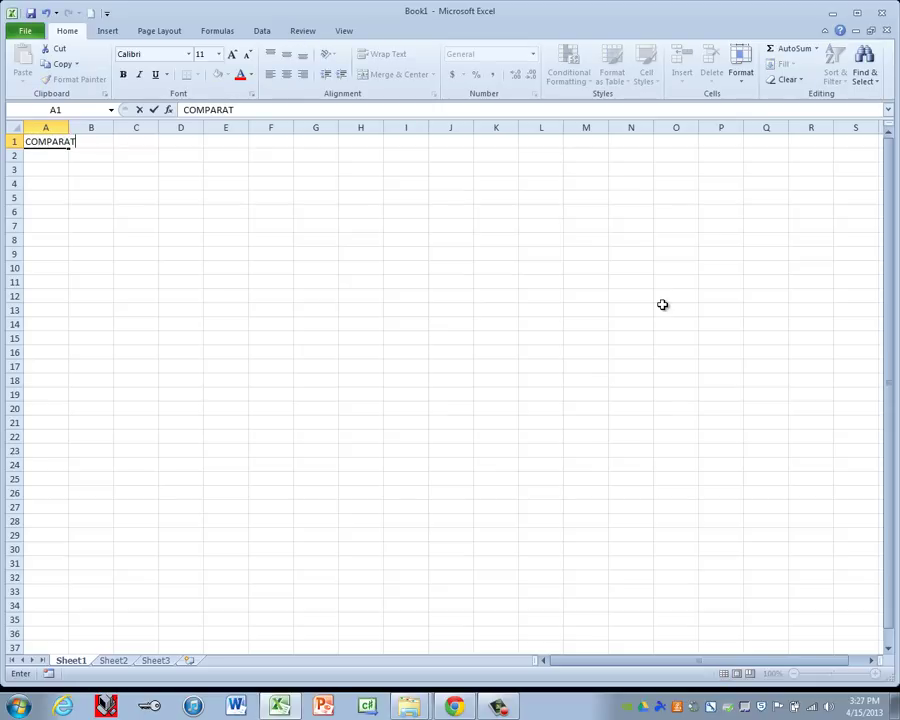
type("IVE INCOME S")
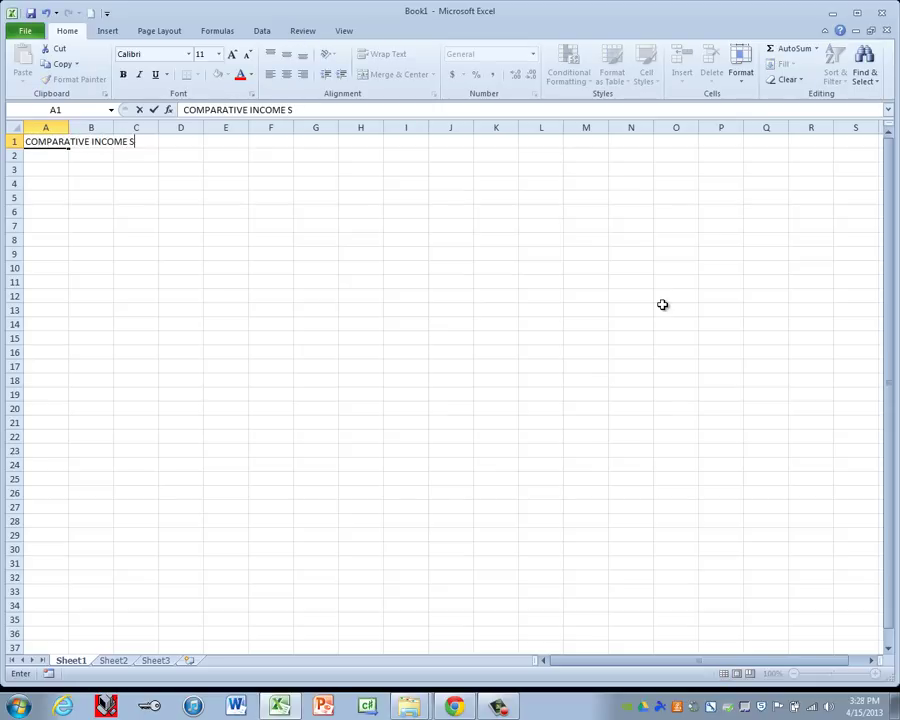
type("TATEMENT")
key("Return")
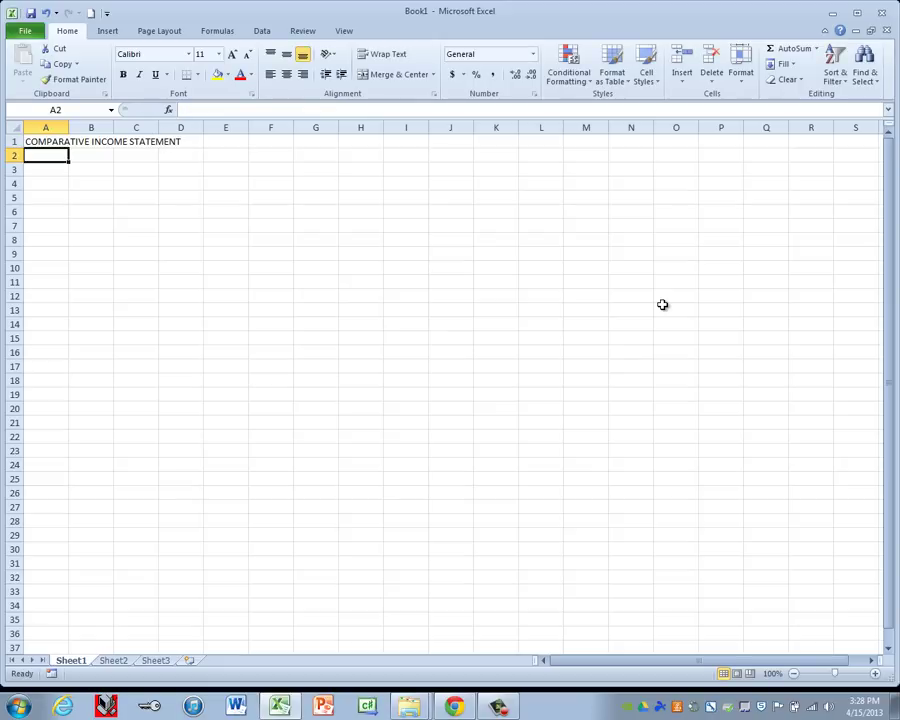
type("G")
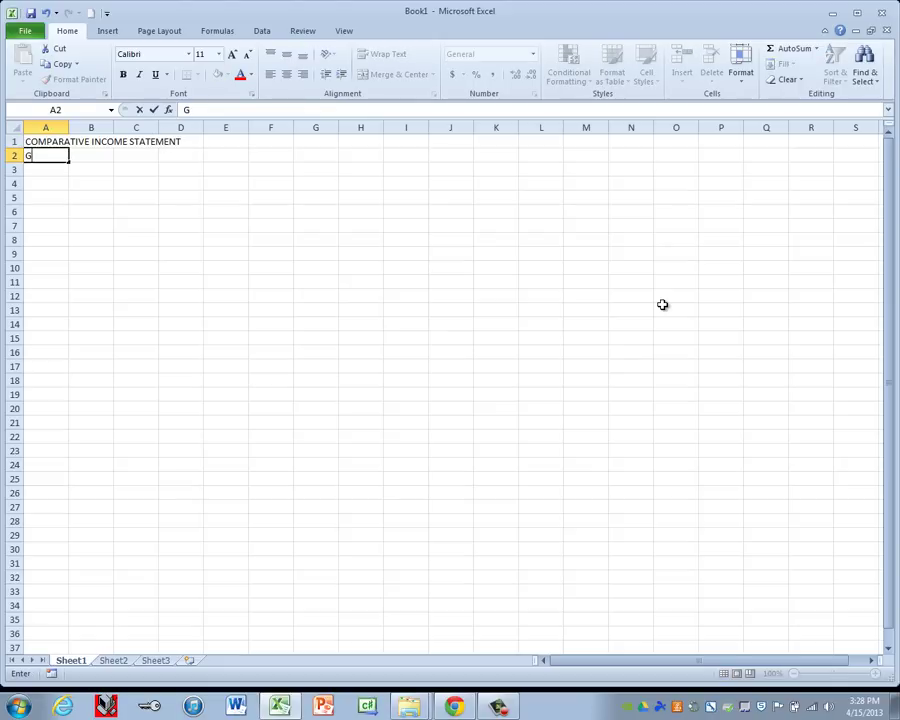
type("reen Acres ")
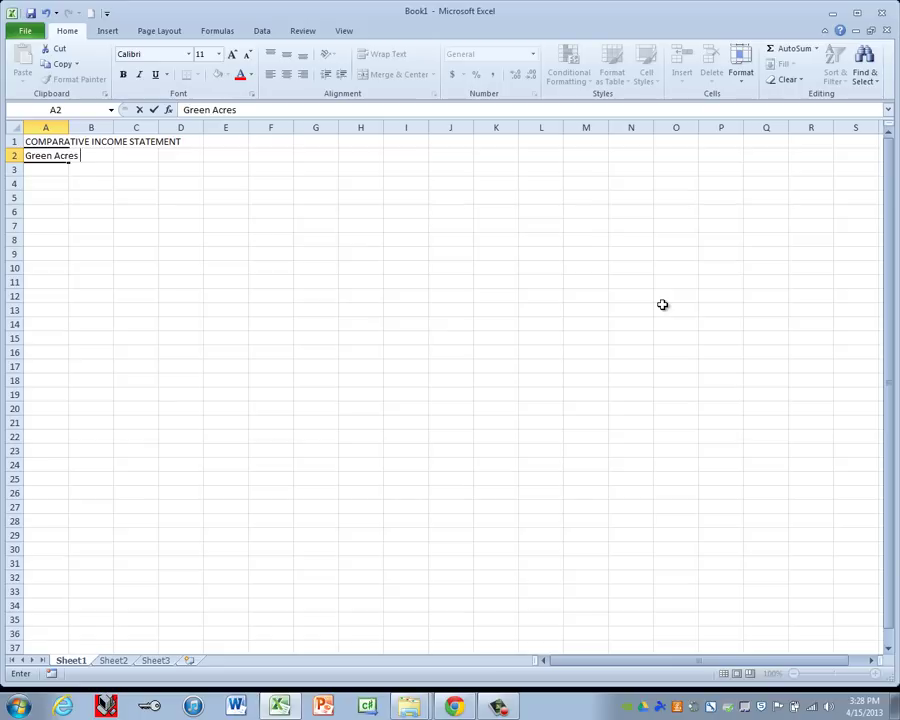
type("Landscape Service")
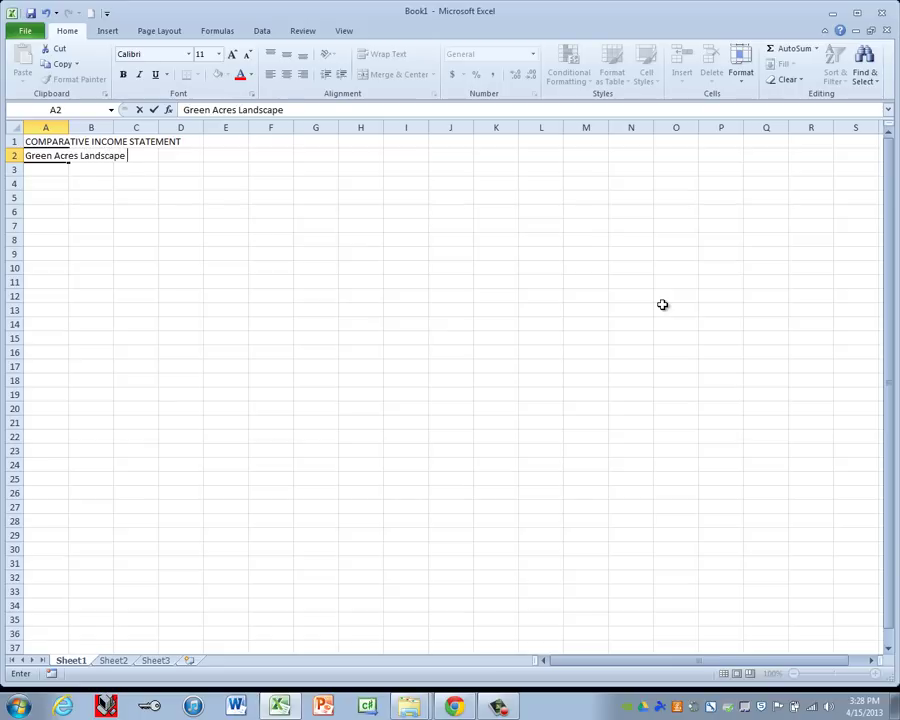
key("Return")
key("Return")
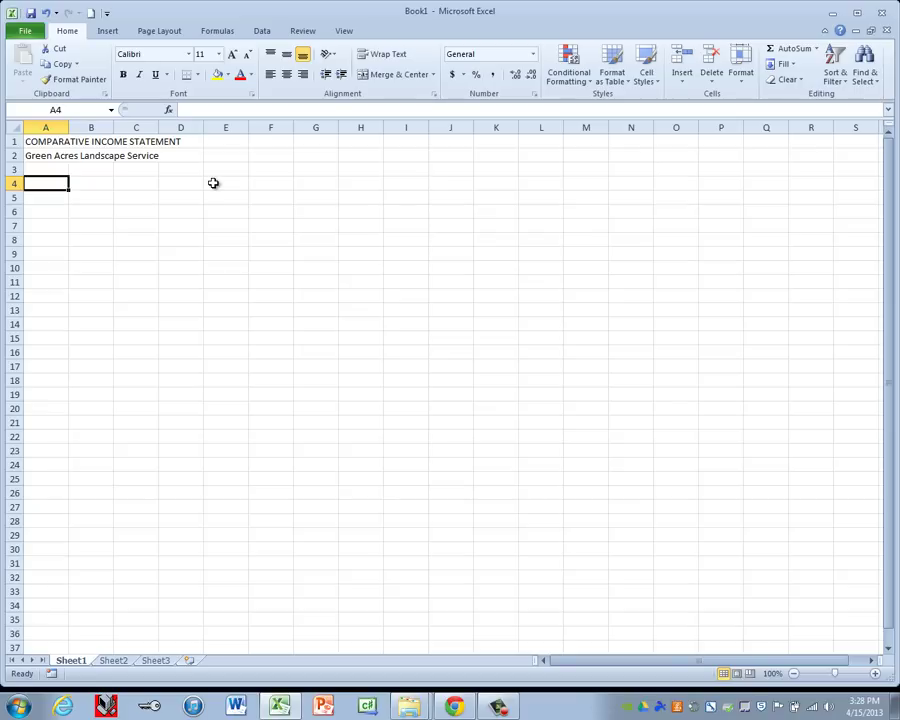
Step: Enter January in B4 and AutoFill February through June across C4:G4
left_click(87, 186)
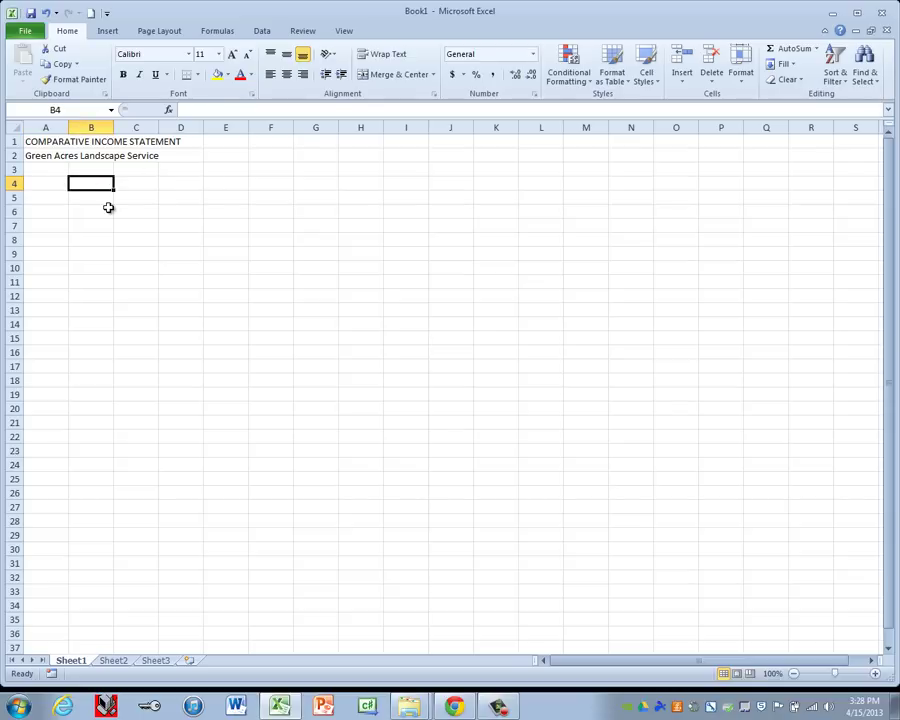
type("January")
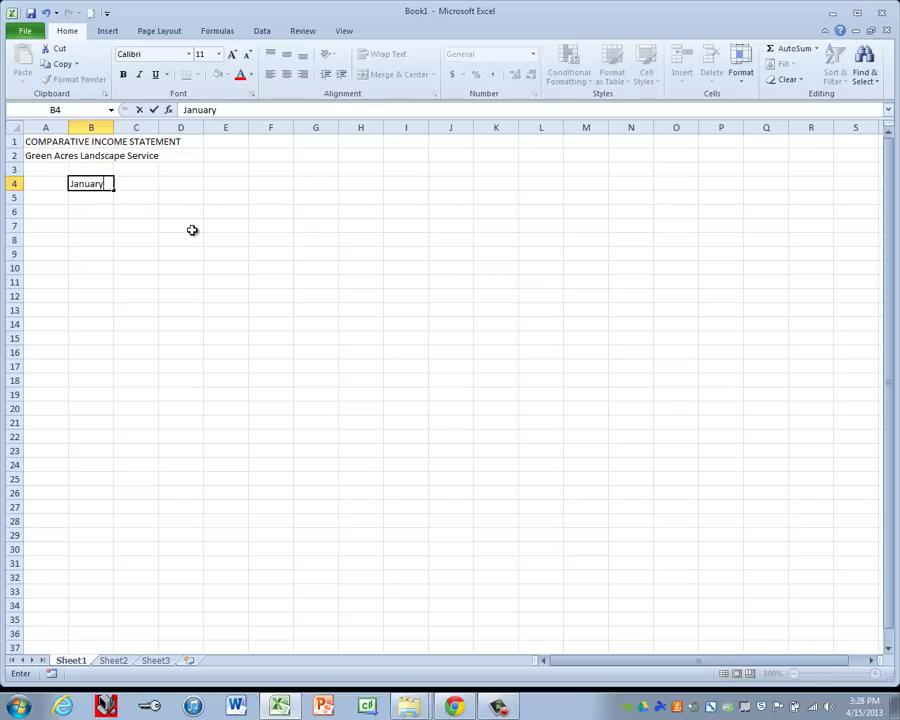
key("ctrl+Return")
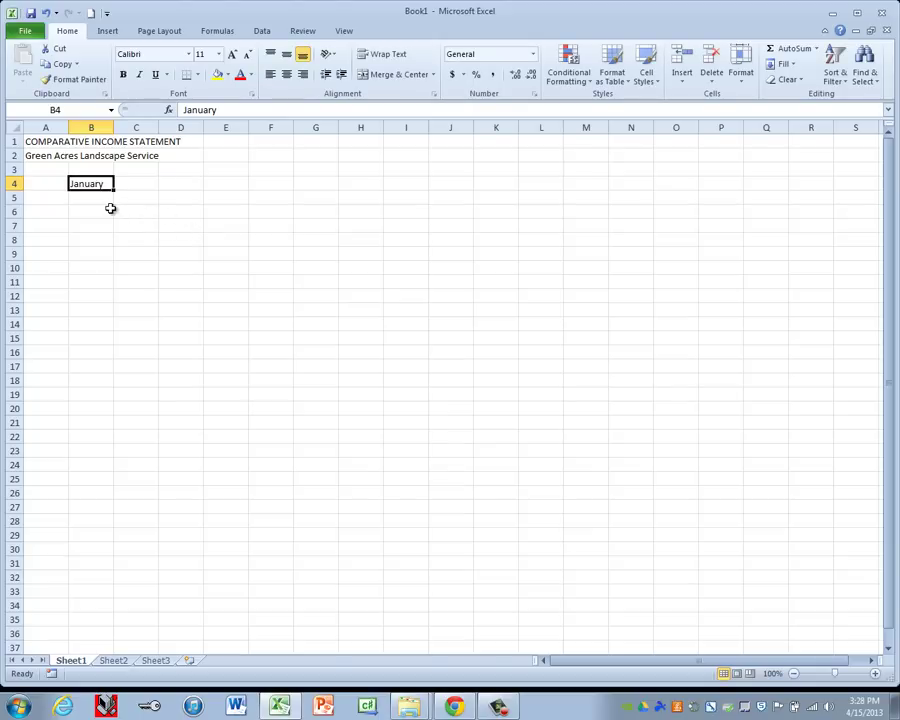
left_click_drag(114, 190, 334, 186)
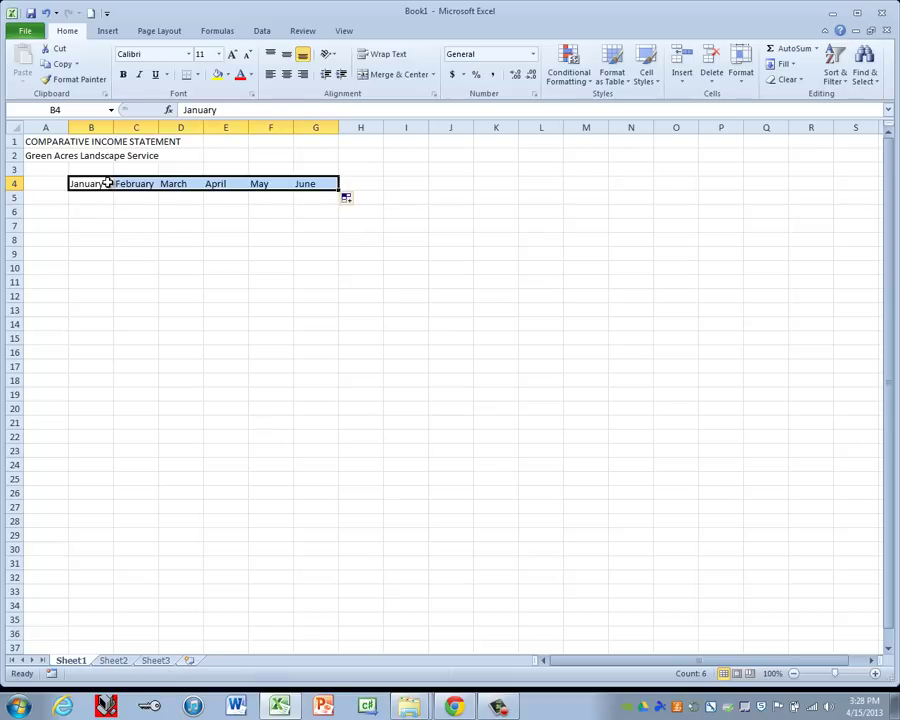
left_click(62, 200)
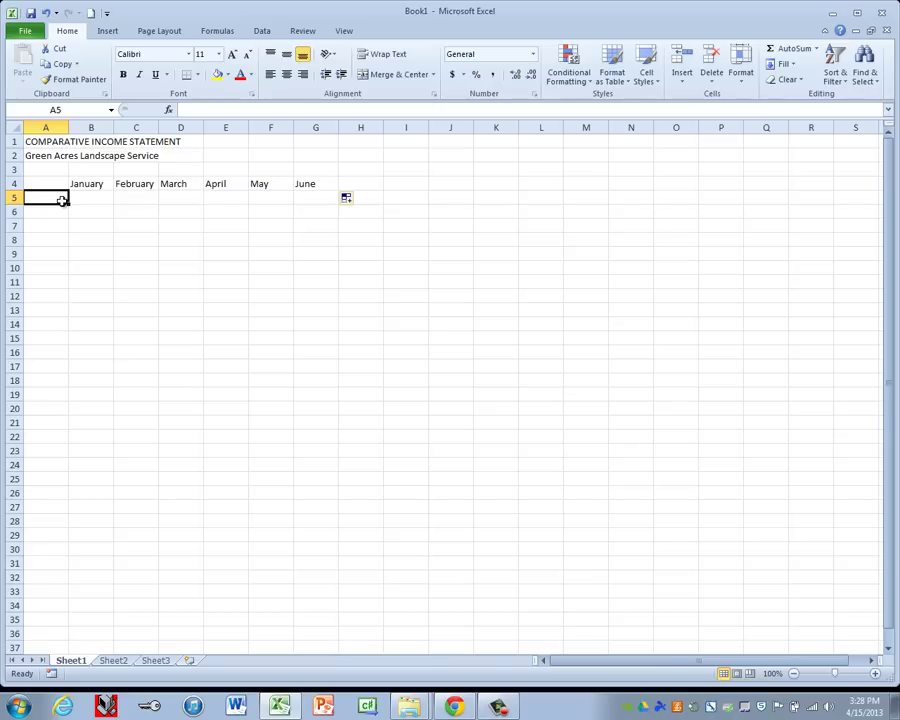
Step: Label A5:A8 Income, Service Fees, Consultations and Total Income, leaving row 9 blank
type("Income")
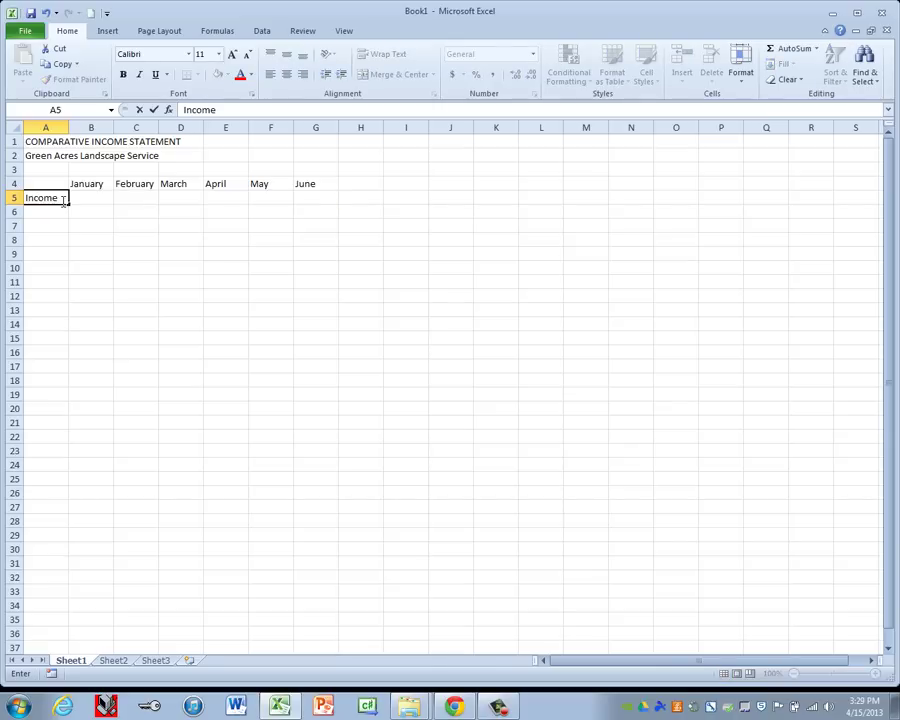
key("Return")
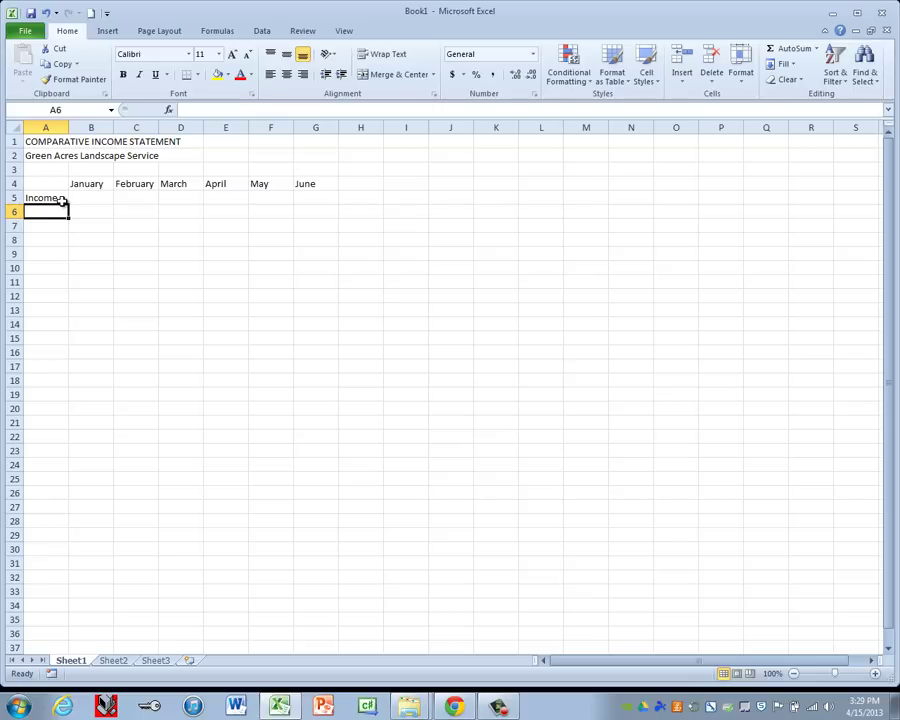
type("Servic")
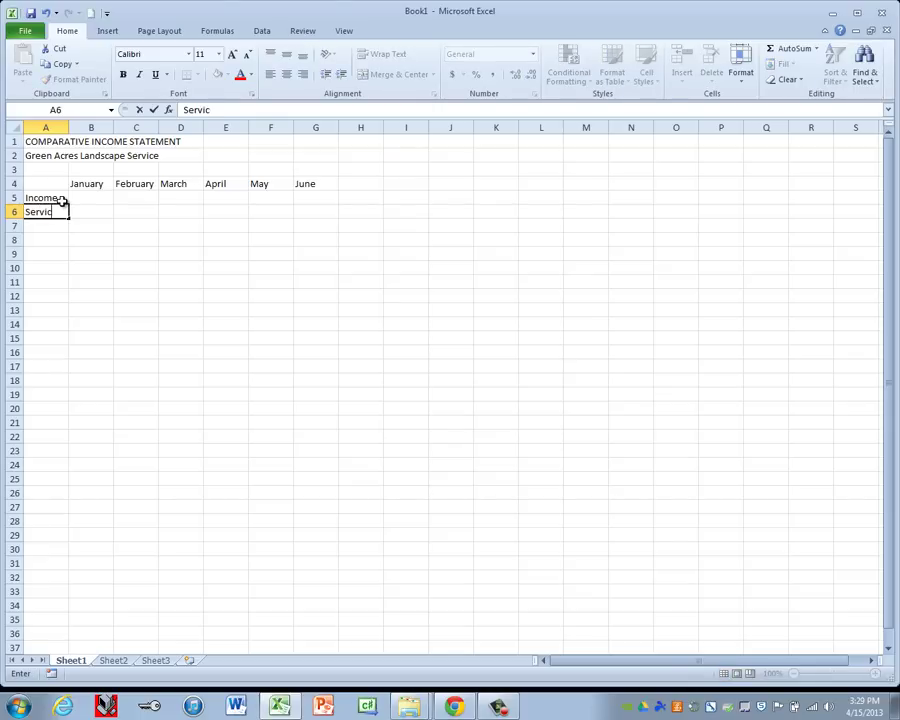
type("e Fees")
key("Return")
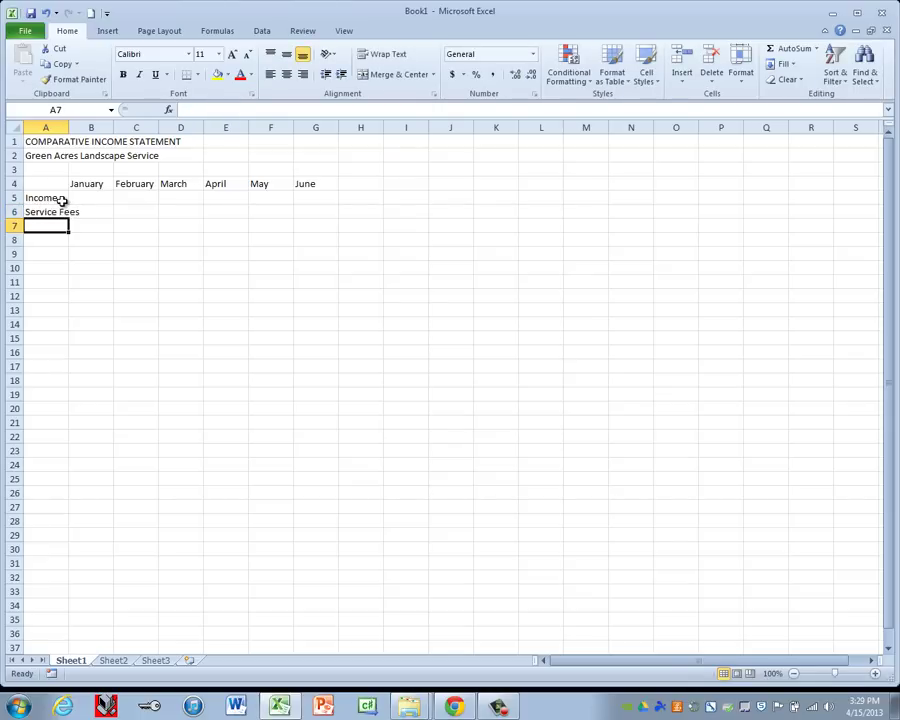
type("Consultations")
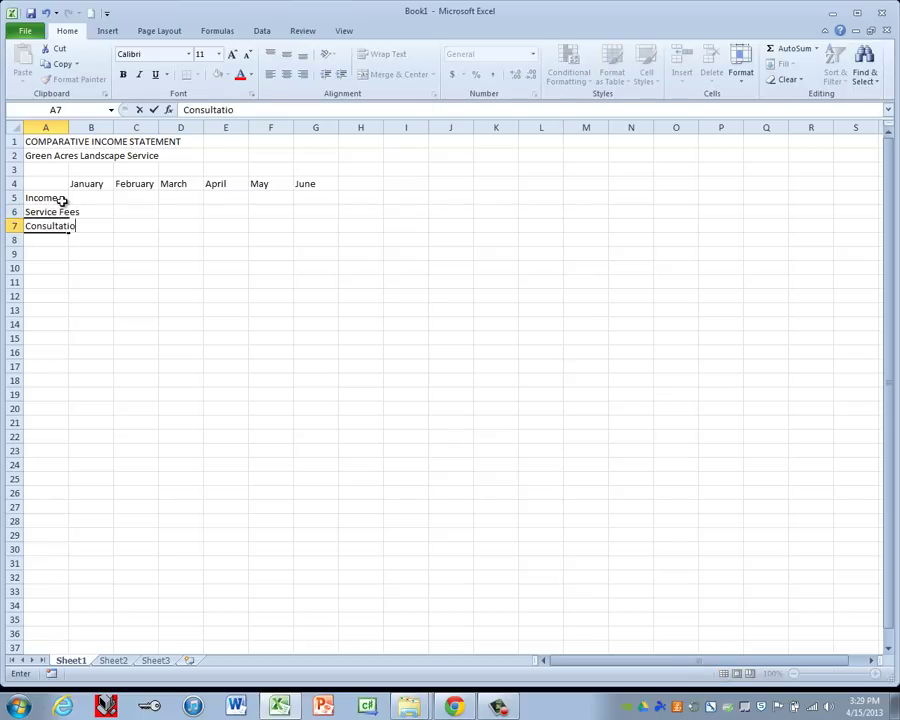
key("Return")
type("Total In")
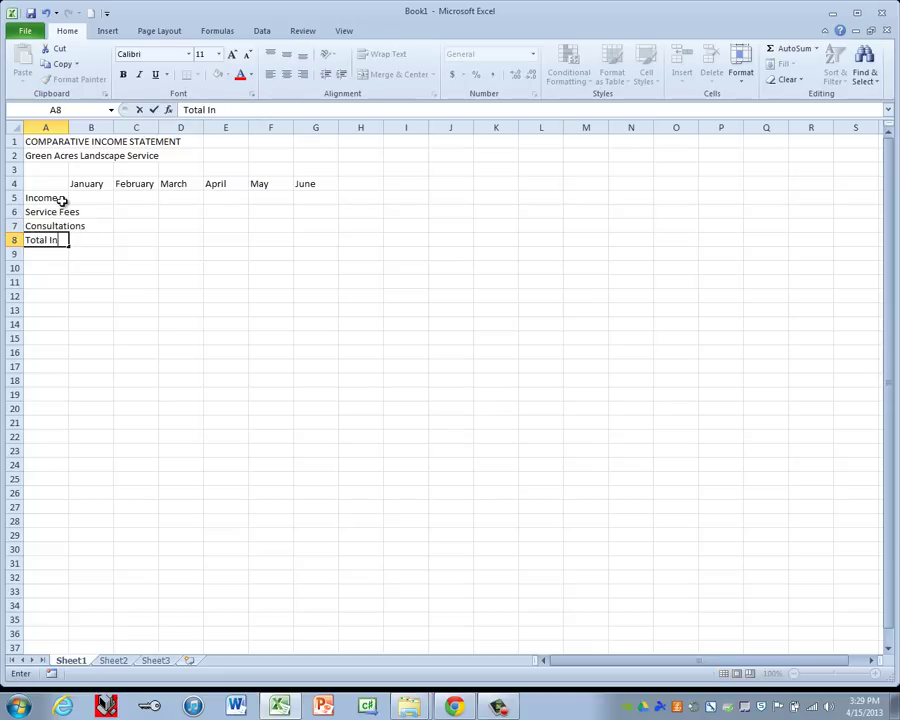
type("come")
key("Return")
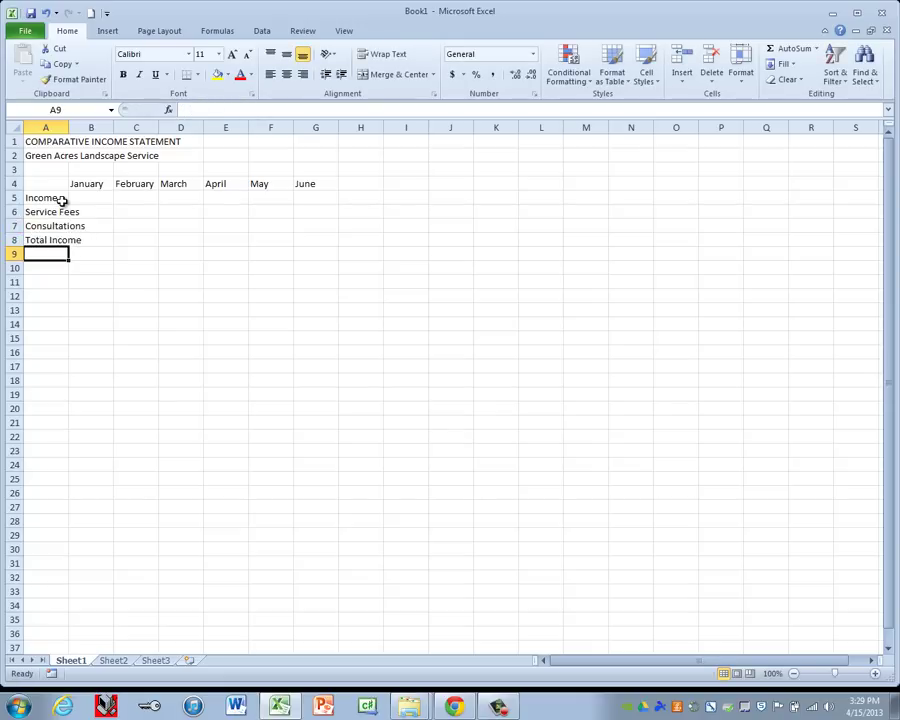
key("Return")
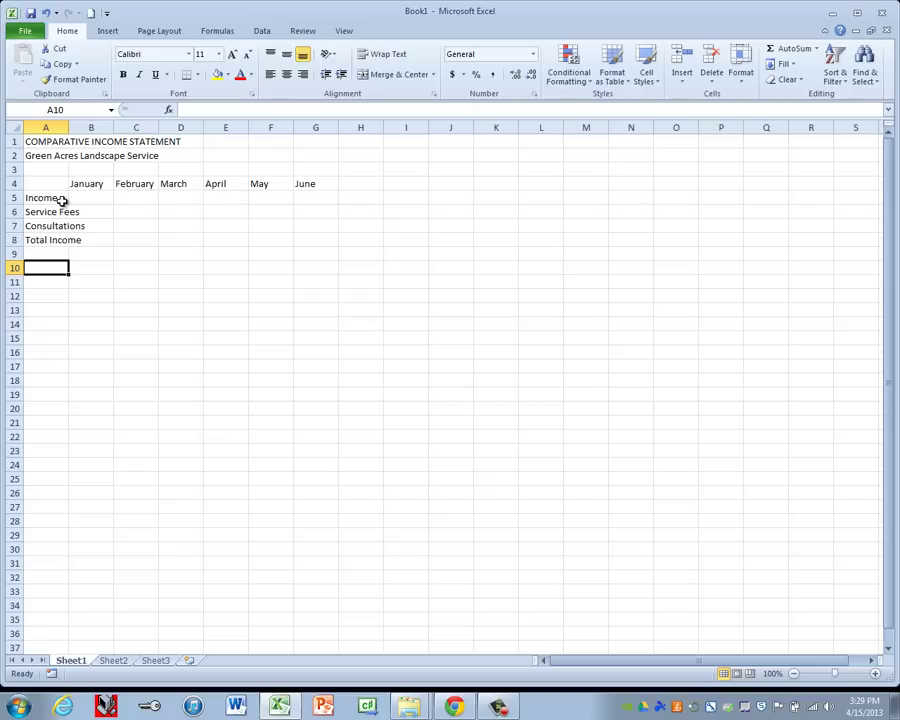
Step: Label A10:A14 Expenses, Advertising, Salaries, Supplies and Truck Expenses
type("E")
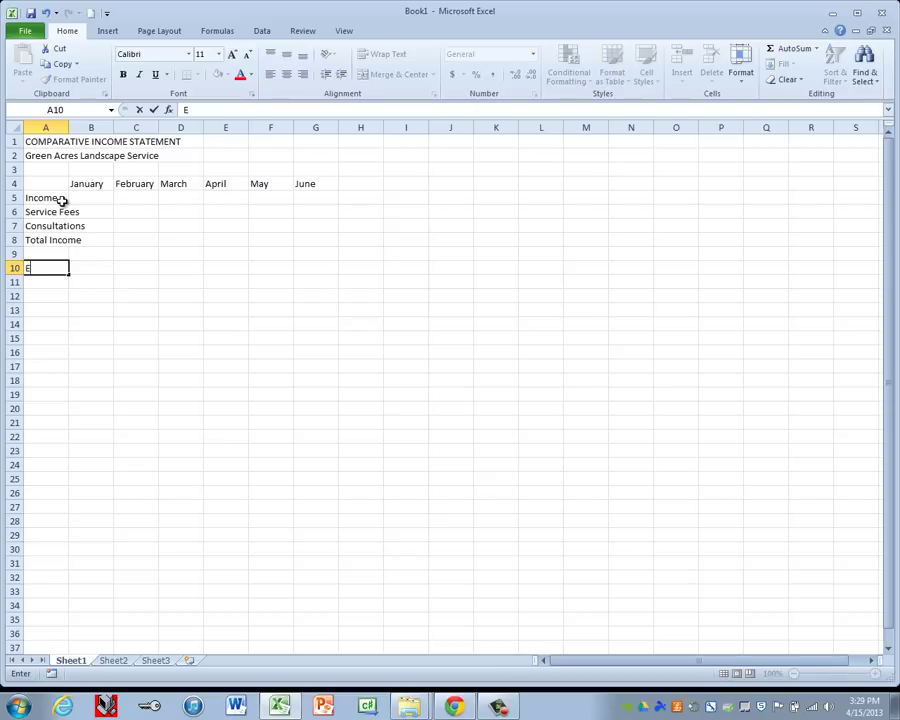
type("xpenses")
key("Return")
type("Advertising")
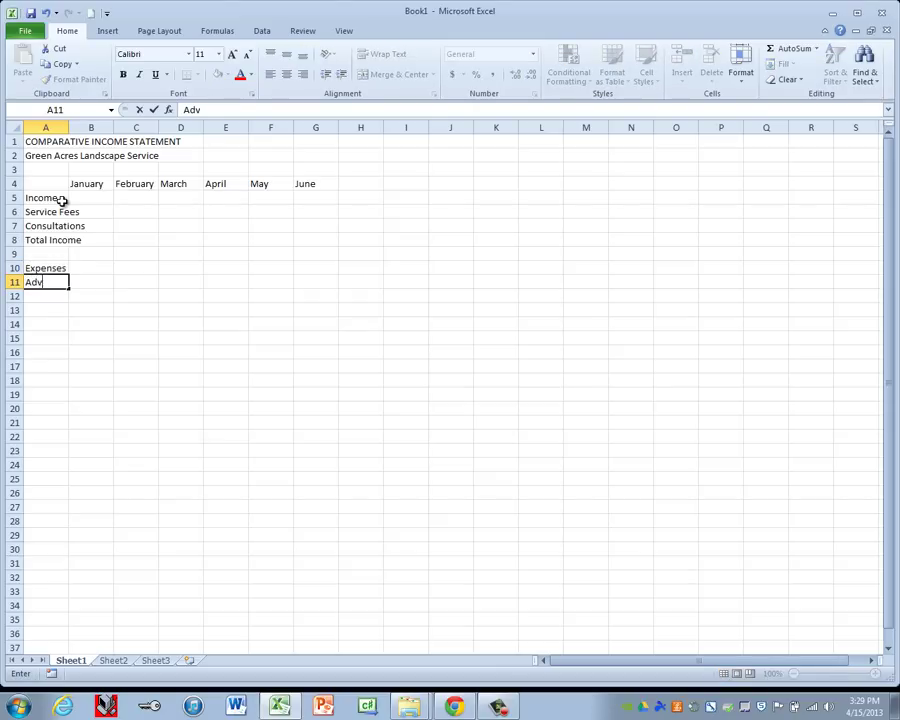
key("Return")
type("Salaries")
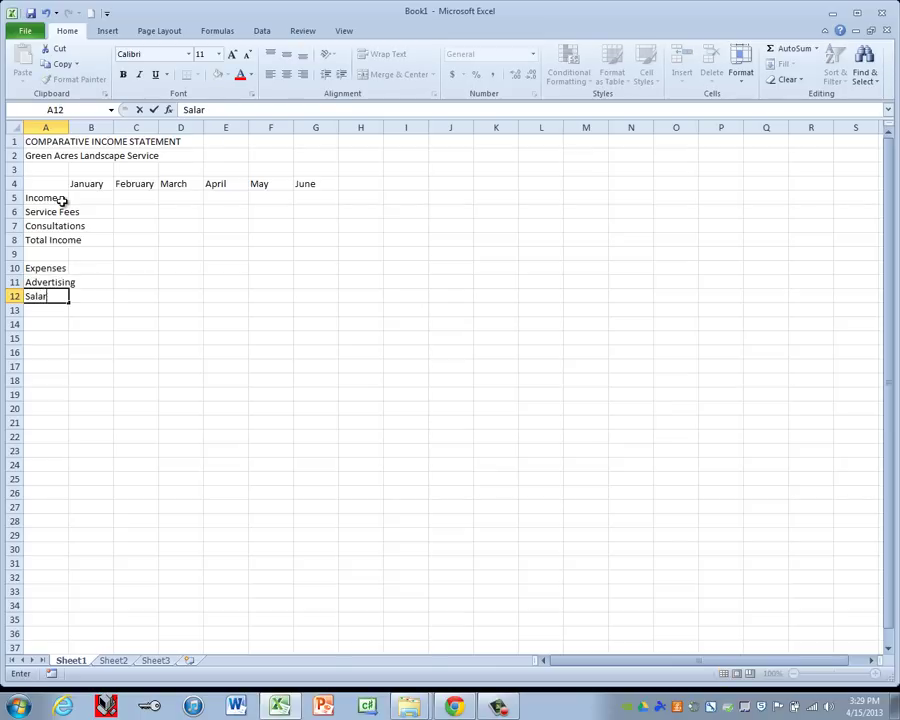
key("Return")
type("Supplies")
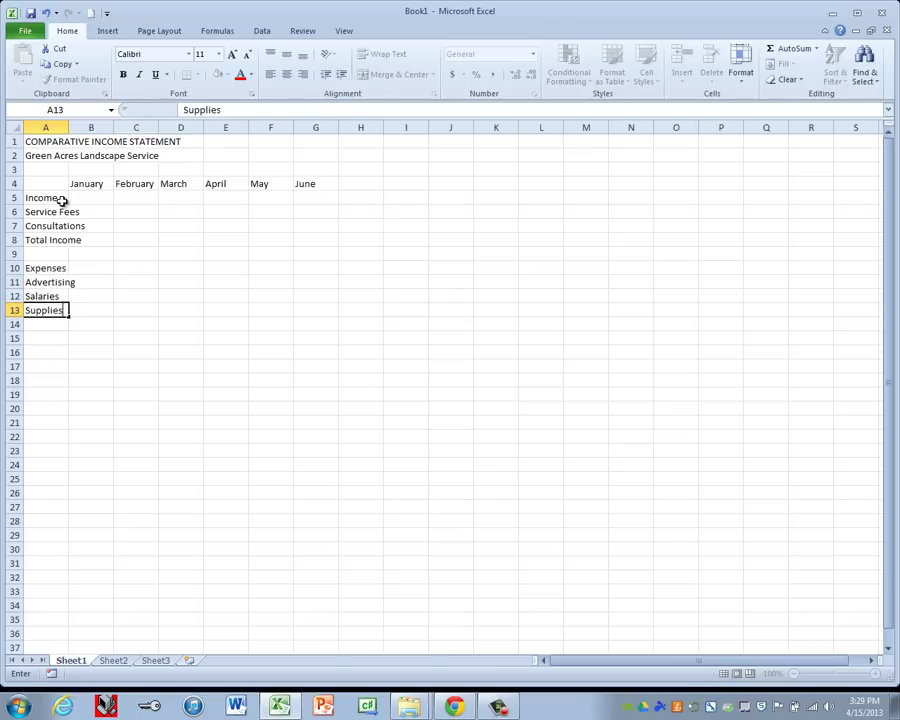
key("Return")
type("Truck Expenses")
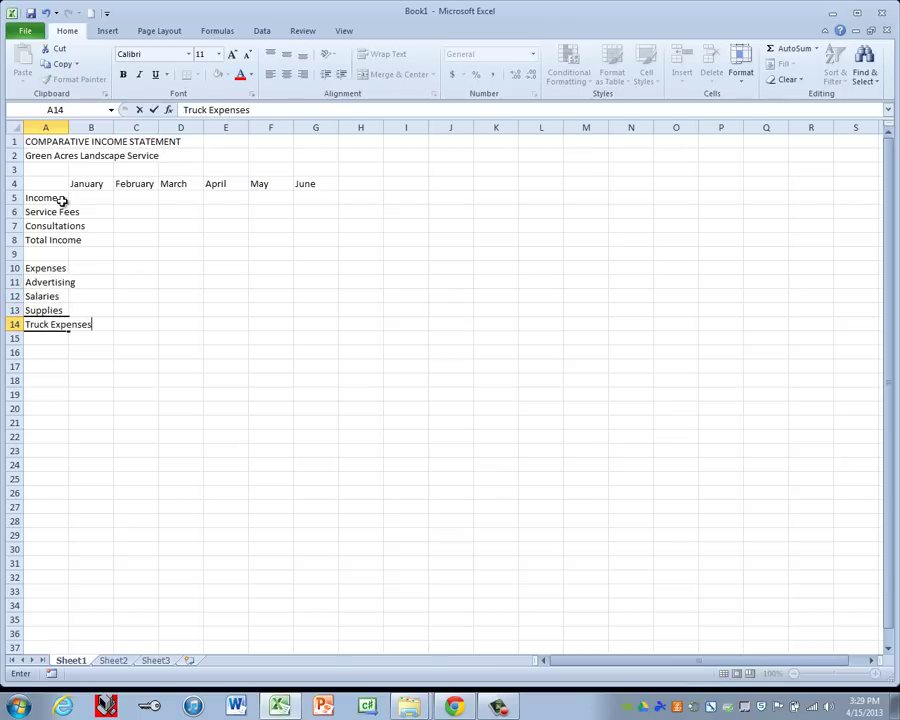
key("Return")
Step: Add the labels Other, Total Expenses and Net Income in A15:A17
type("Othr")
key("BackSpace")
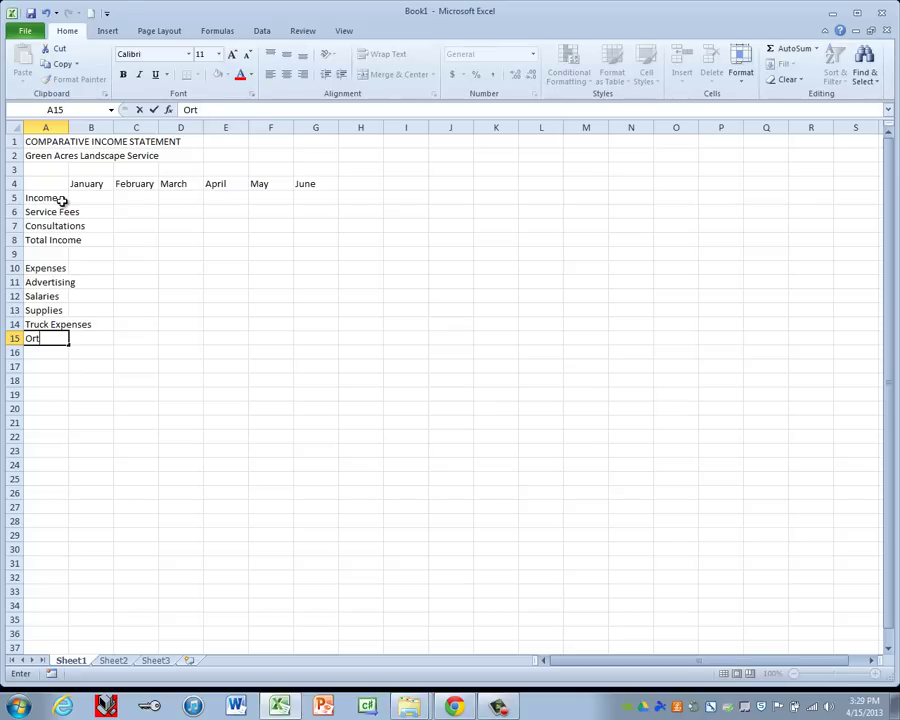
key("BackSpace")
key("BackSpace")
type("ther")
key("Return")
type("Tro")
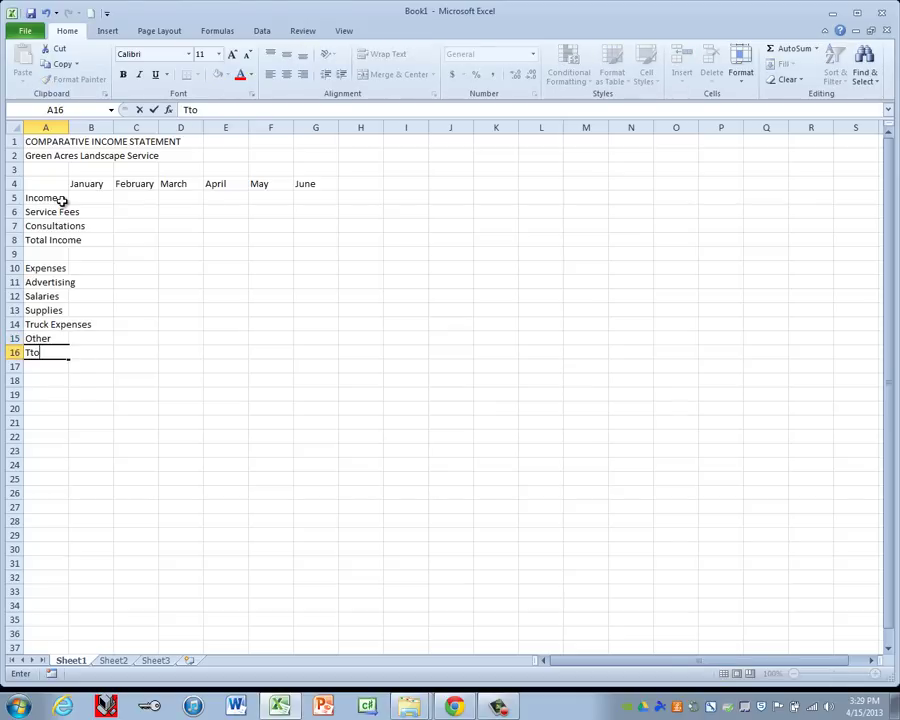
key("BackSpace")
key("BackSpace")
type("otal Expenses")
key("Return")
type("N")
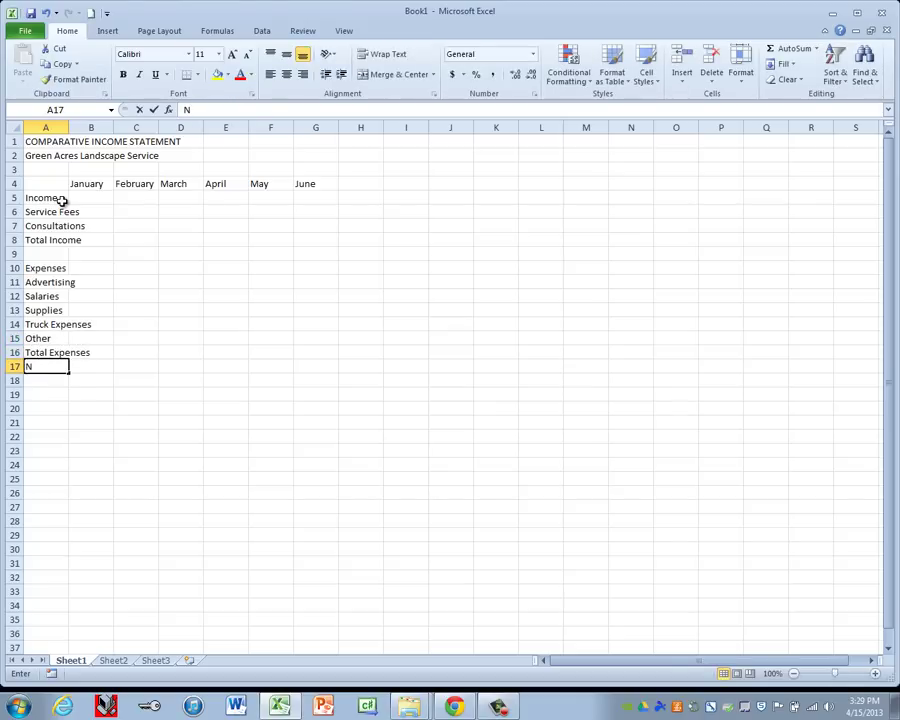
type("et Income")
key("Return")
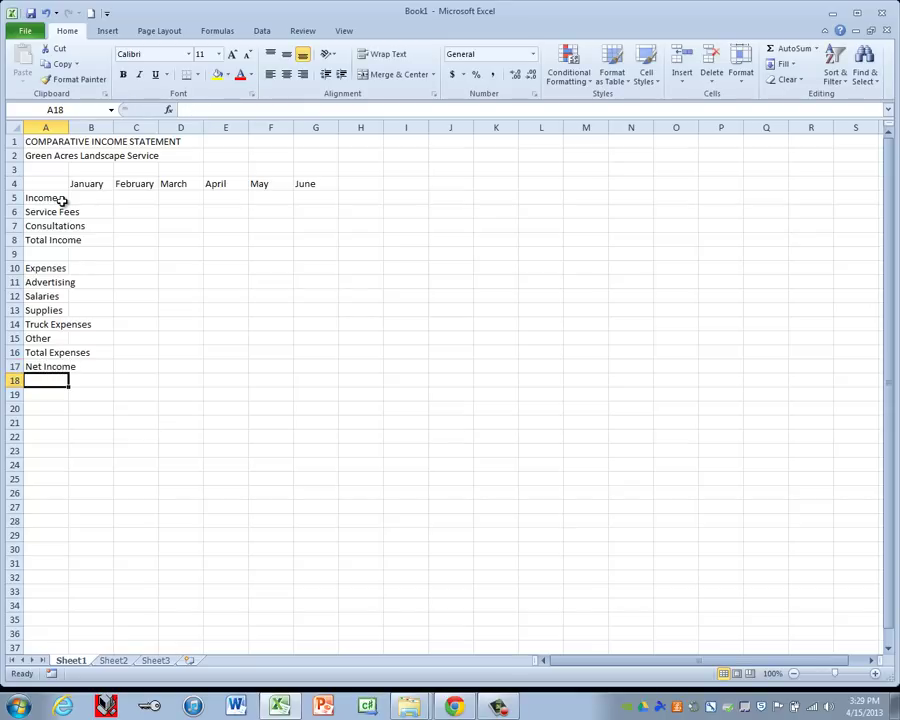
Step: Widen column A and enter January's Service Fees 5389.56 and Consultations 1245
left_click_drag(68, 129, 100, 128)
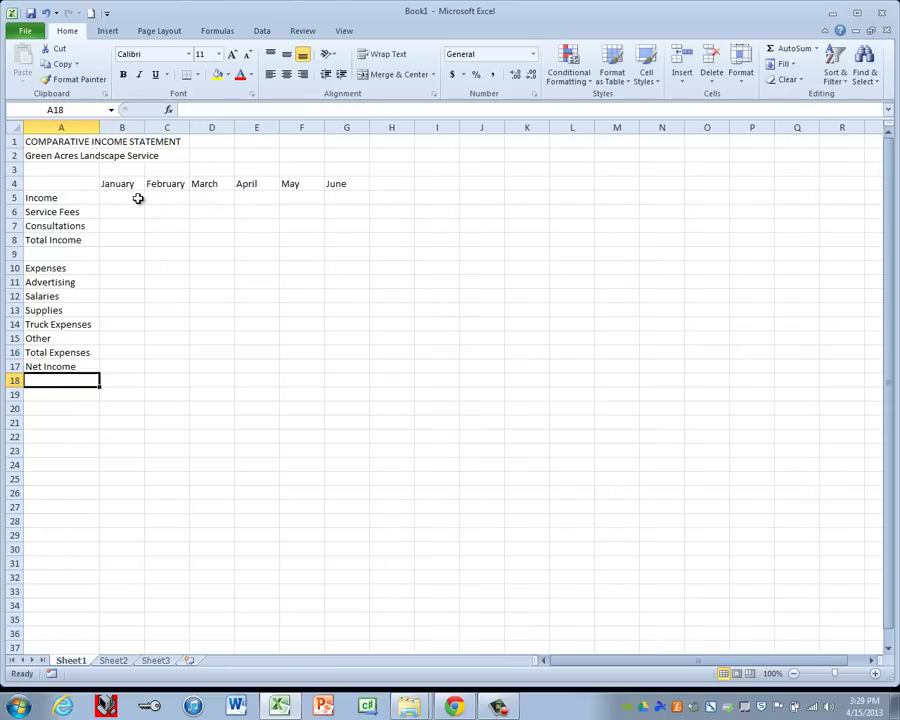
left_click(137, 198)
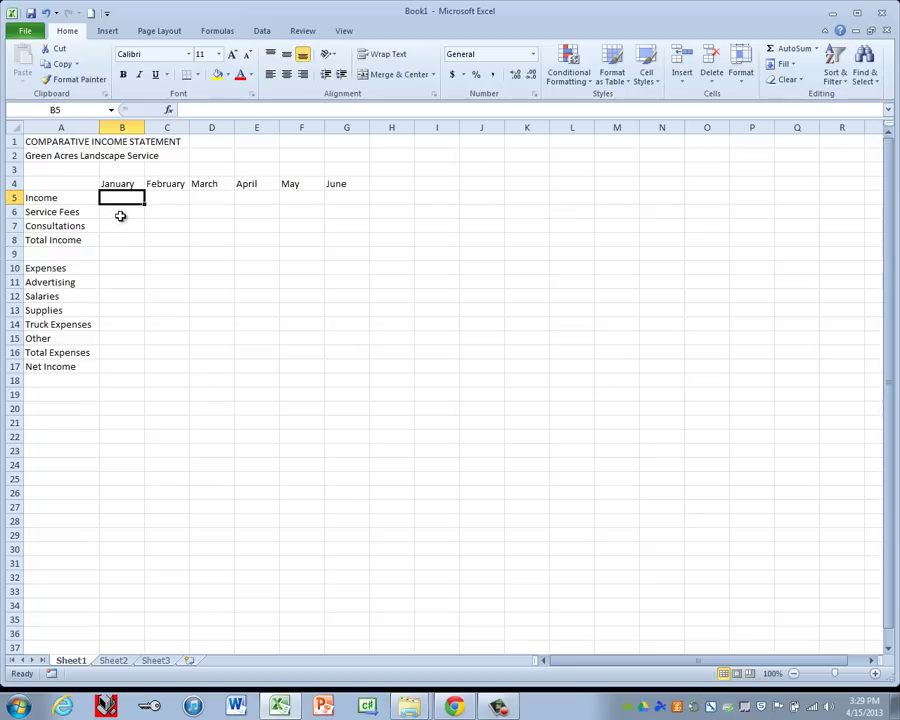
left_click(121, 215)
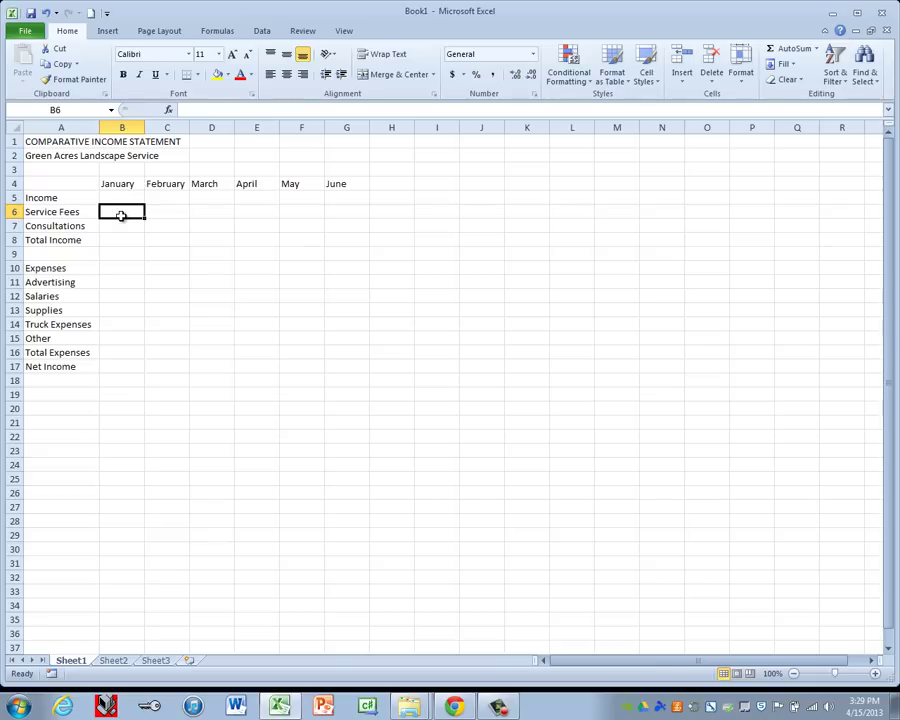
type("53")
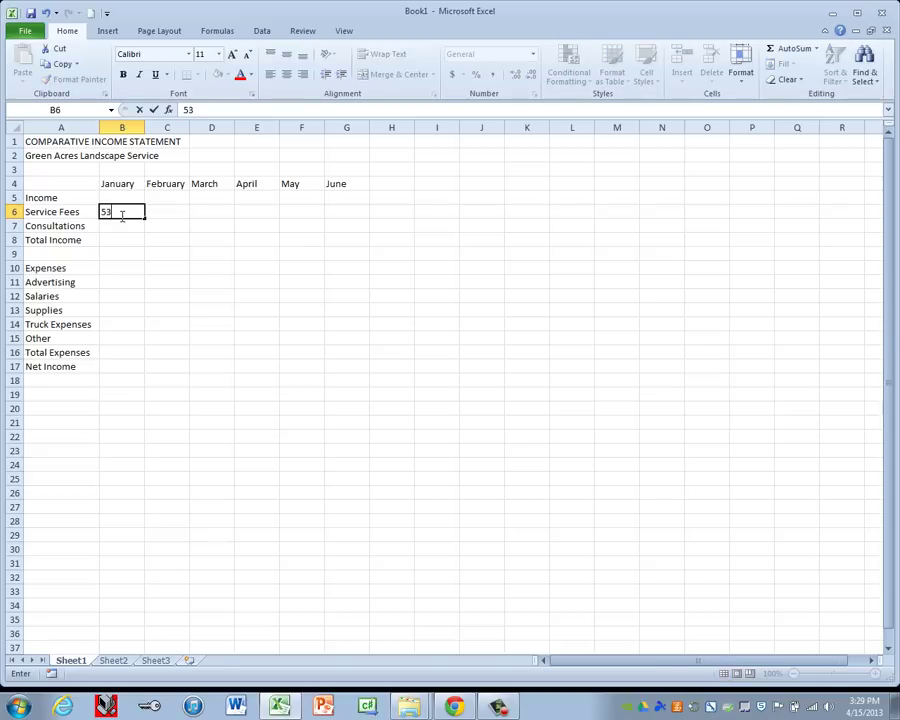
type("89.56")
key("Return")
type("1245")
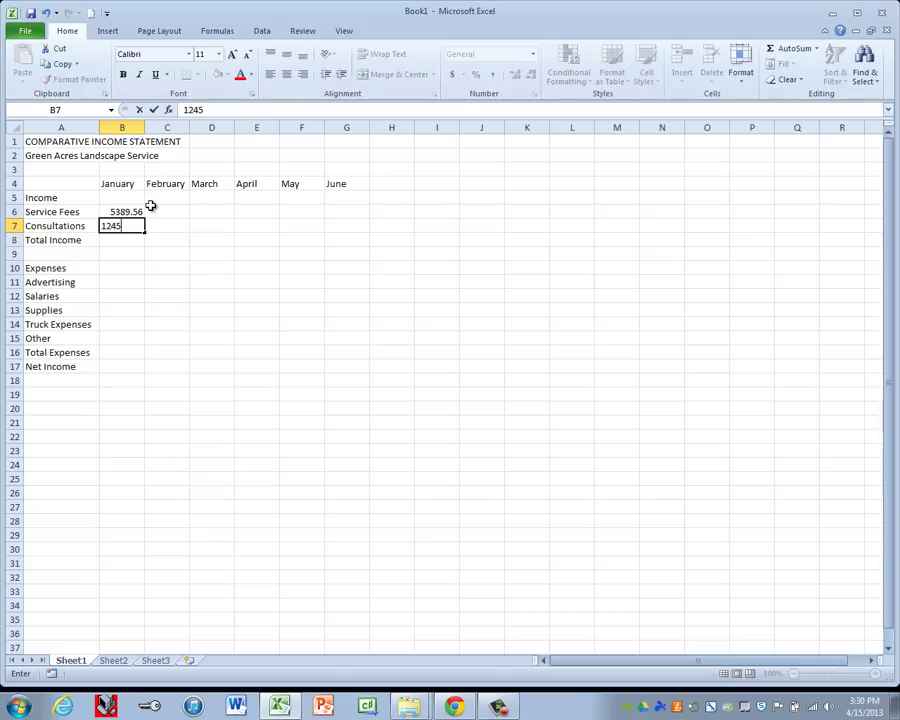
key("Return")
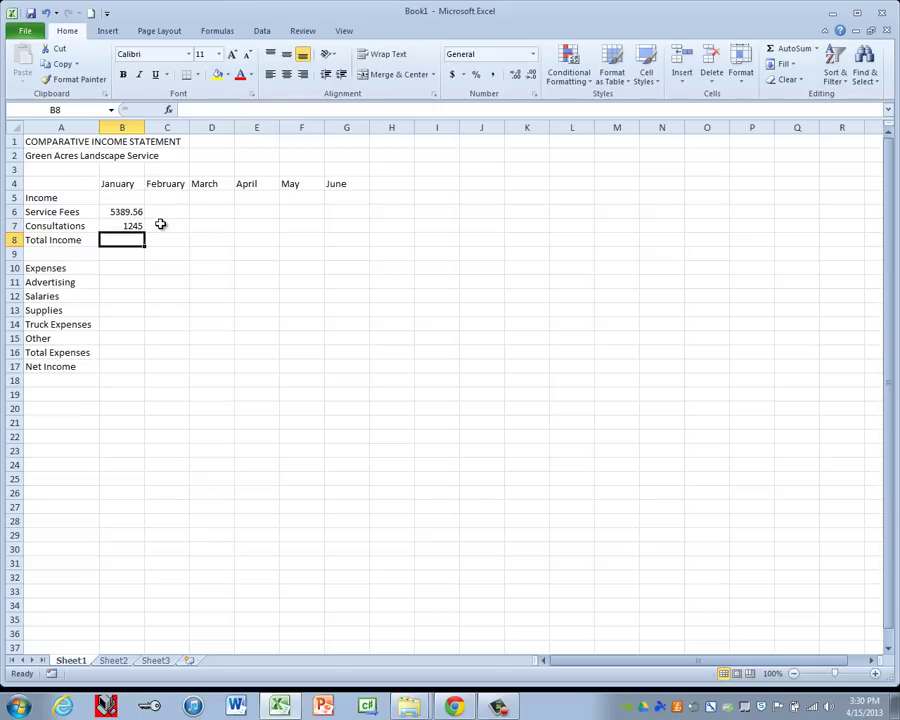
Step: Enter February's Service Fees 3488.50 and Consultations 1434.50 in C6:C7
left_click(169, 213)
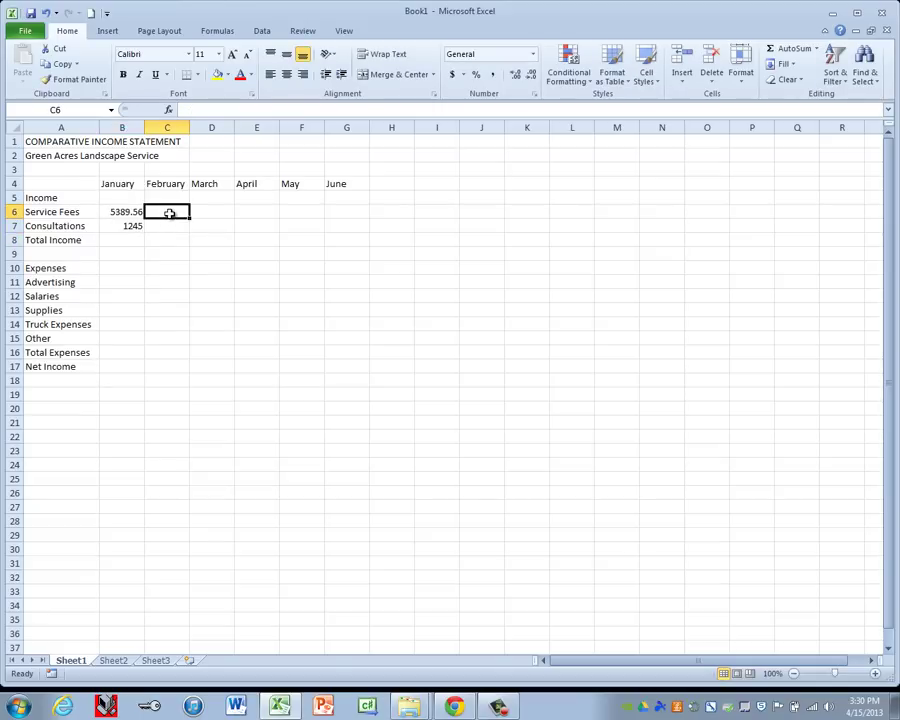
type("34")
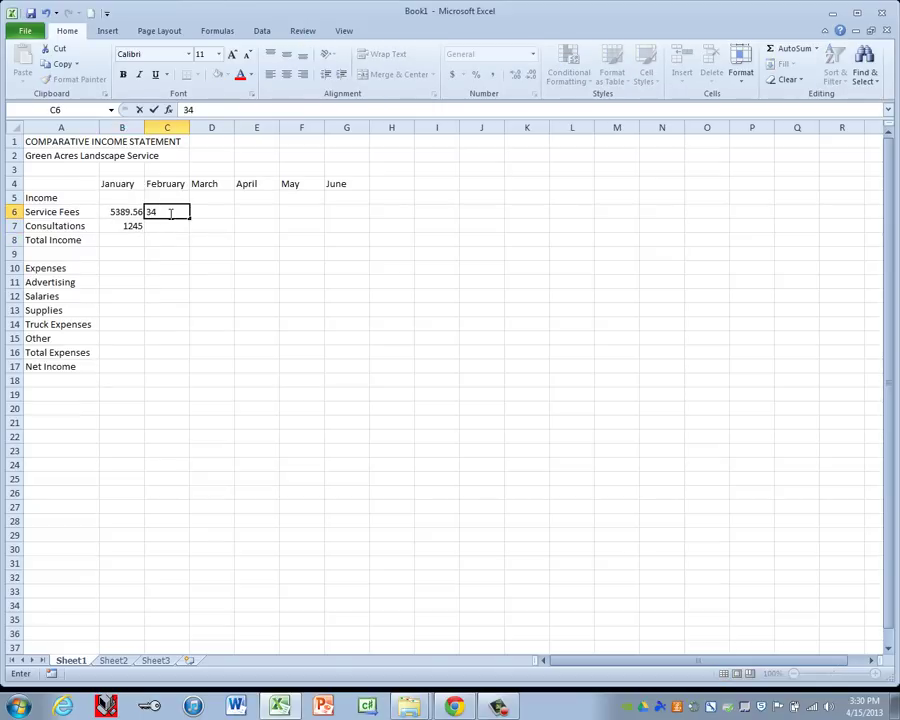
type("88.50")
key("Return")
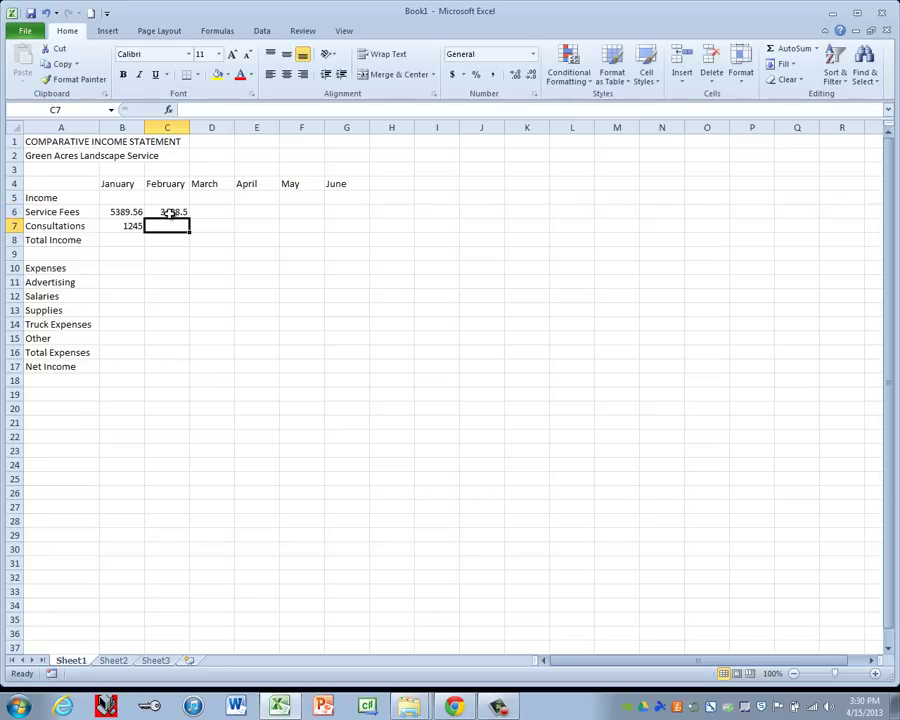
type("14")
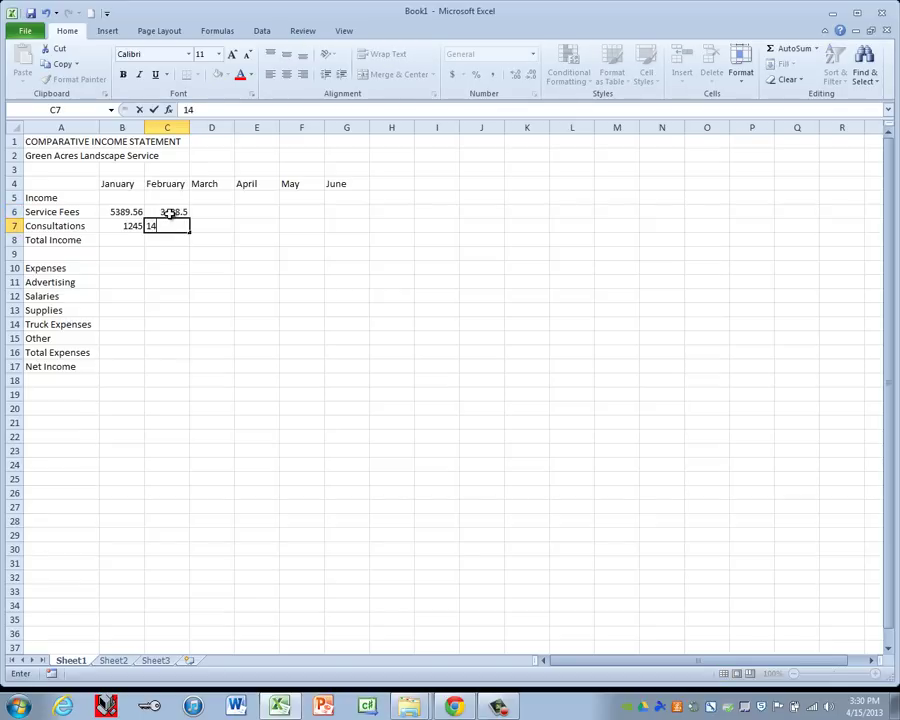
type("34.50")
key("Return")
left_click(221, 212)
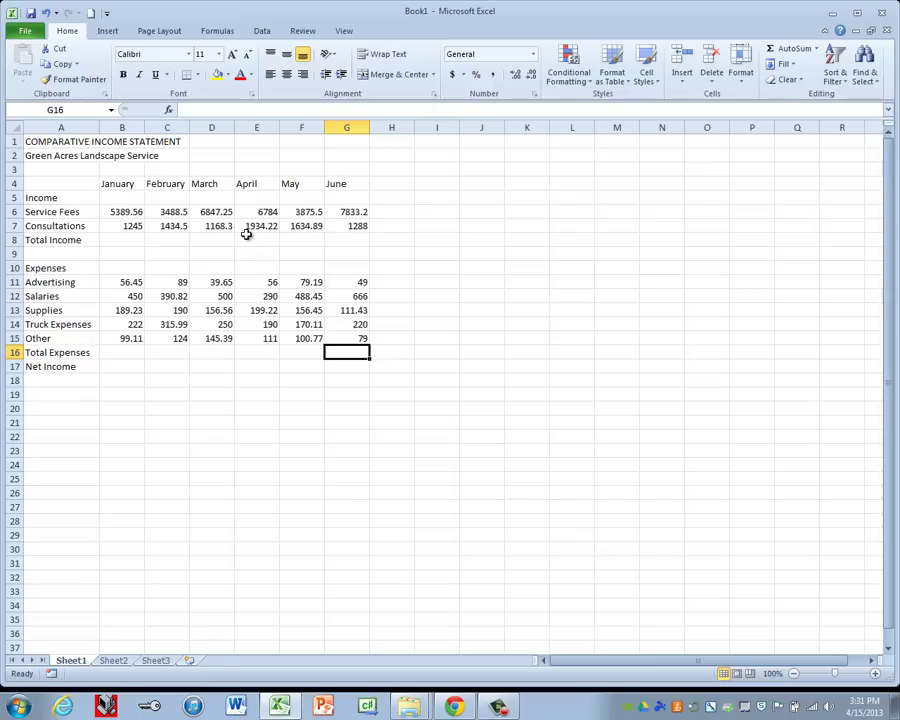
left_click(130, 241)
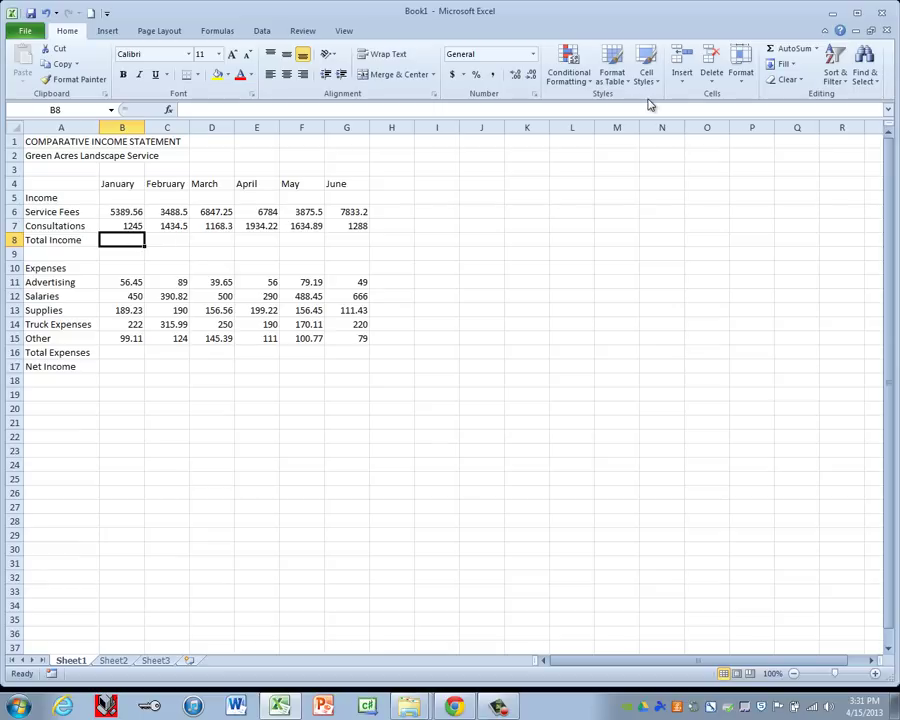
Step: AutoSum January's Total Income in B8 and fill it across to G8
left_click(795, 52)
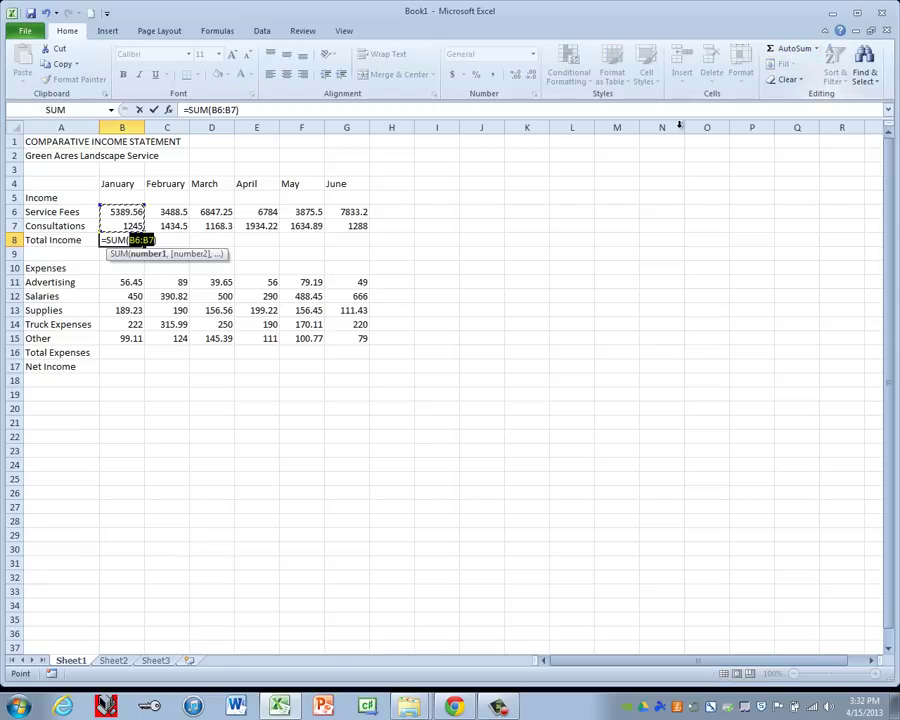
key("ctrl+Return")
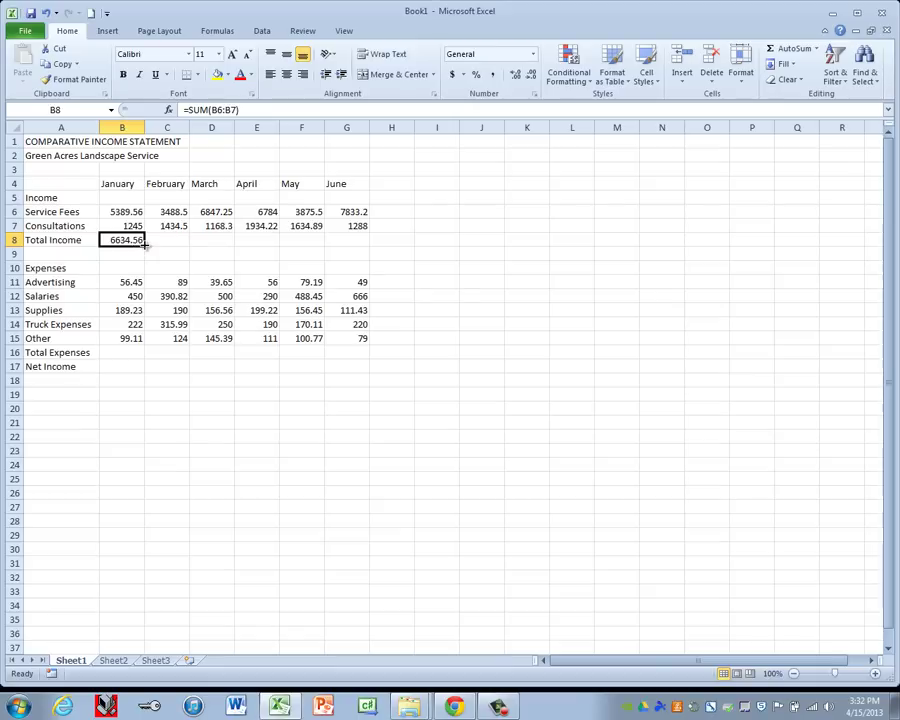
left_click_drag(145, 246, 358, 242)
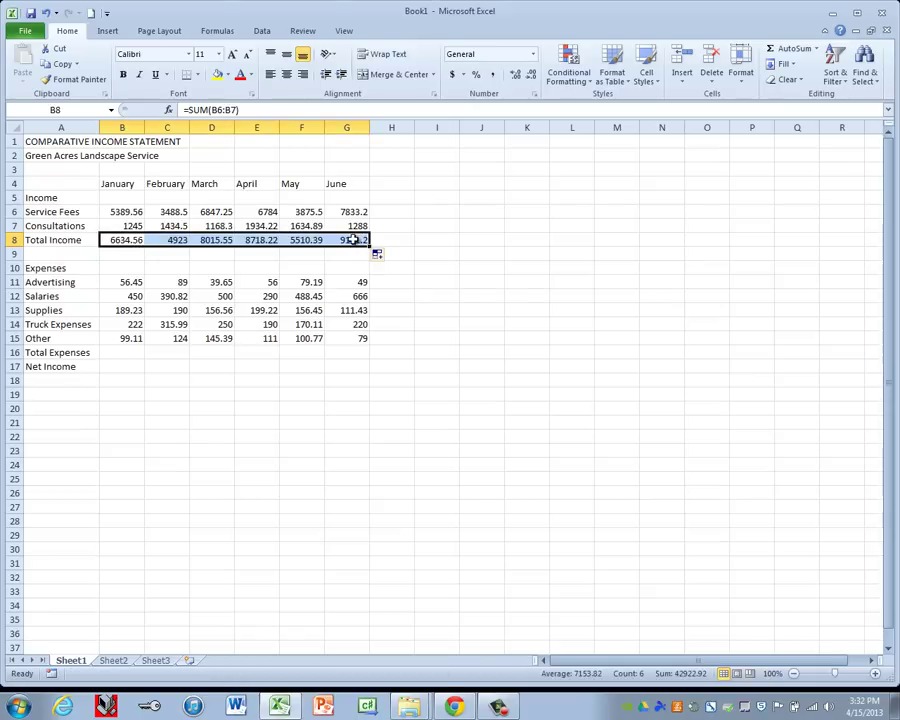
Step: AutoSum January's Total Expenses in B16 and fill it across to G16
left_click(121, 353)
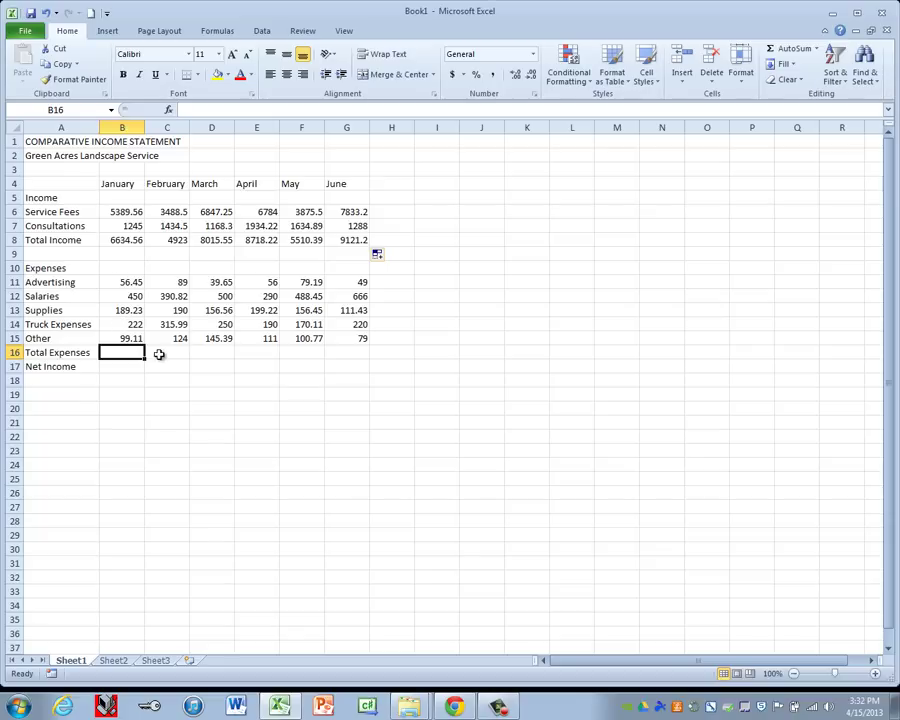
left_click(787, 48)
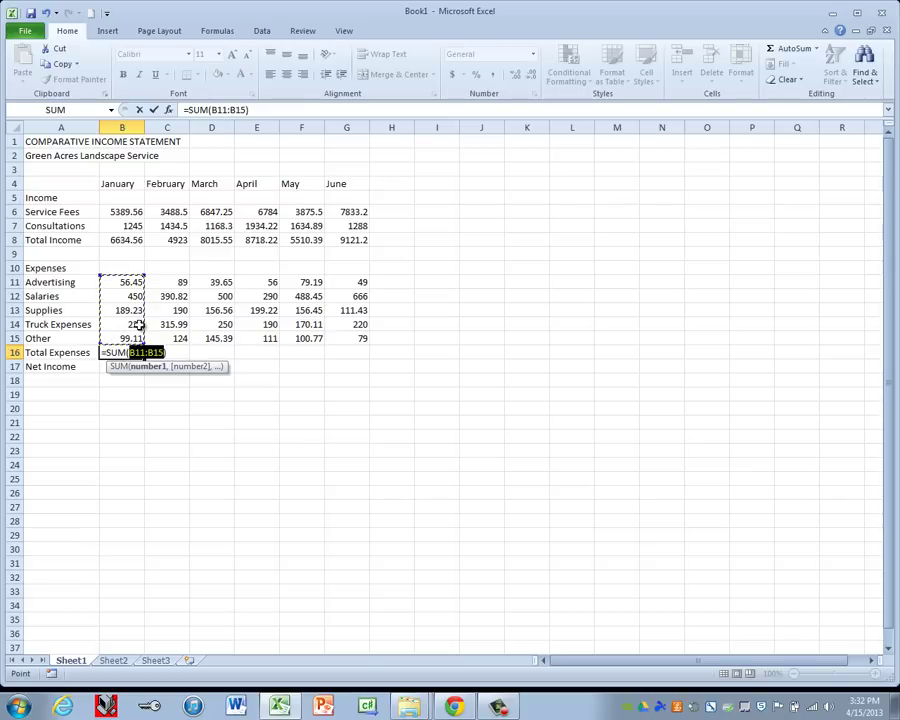
key("ctrl+Return")
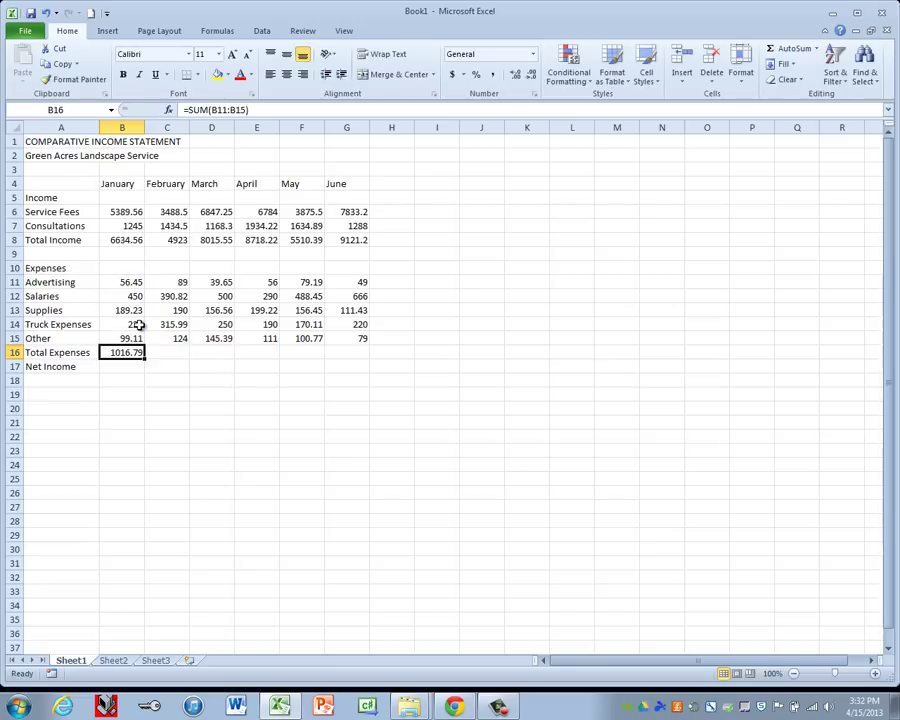
left_click_drag(145, 359, 368, 358)
Step: Enter =B8-B16 in B17 and fill the Net Income formula across to G17
left_click(122, 368)
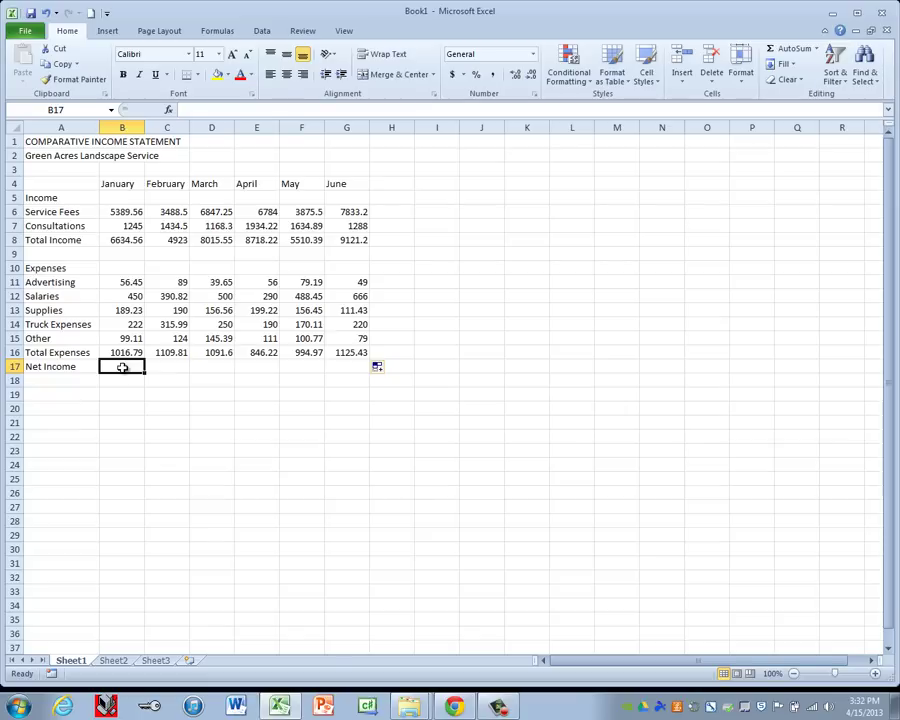
type("=")
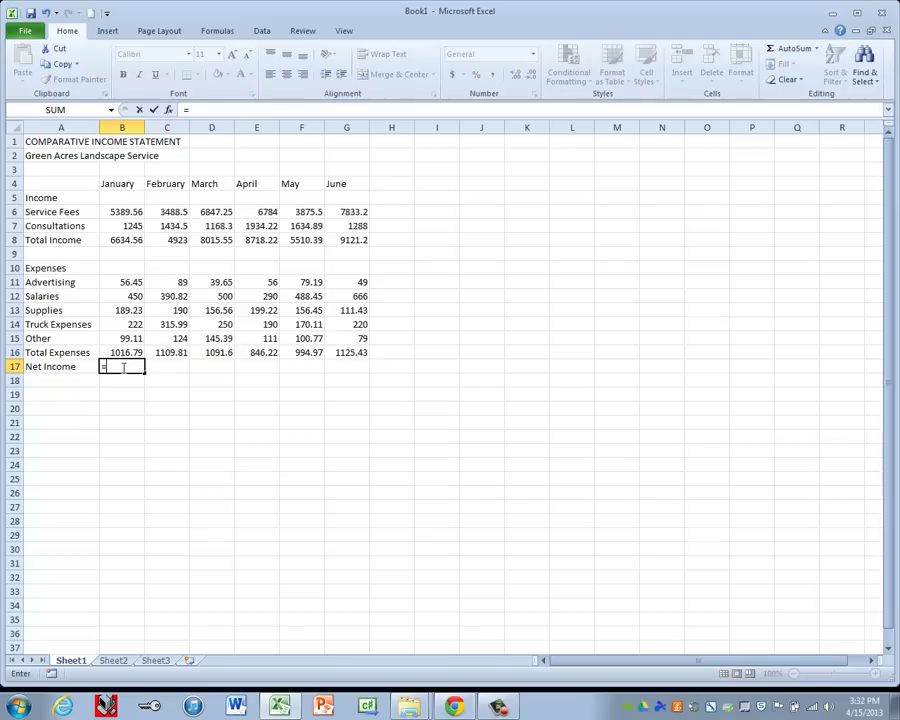
left_click(134, 241)
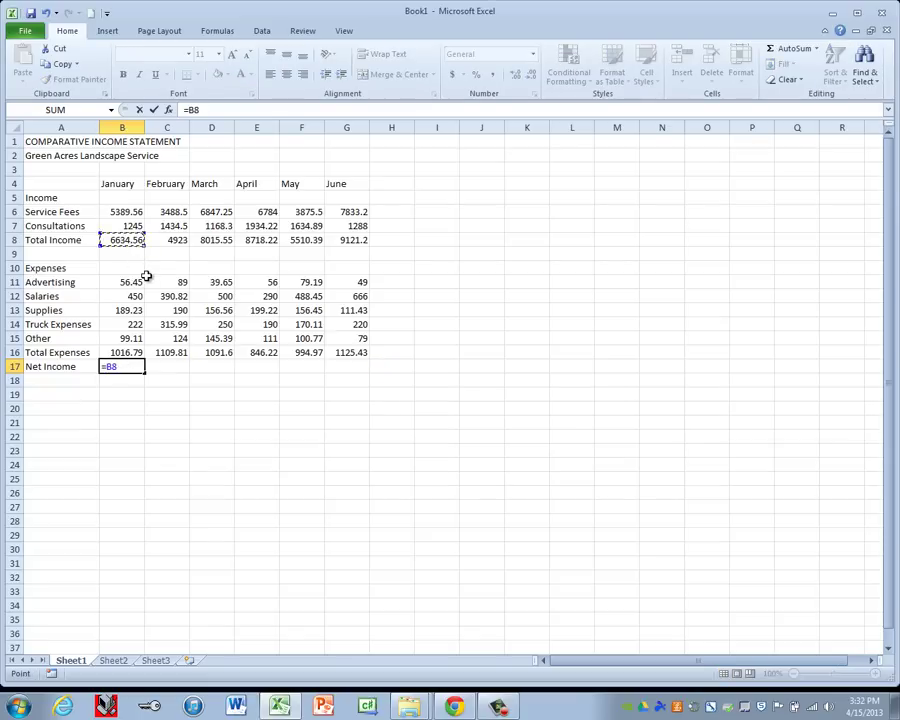
type("-")
left_click(120, 352)
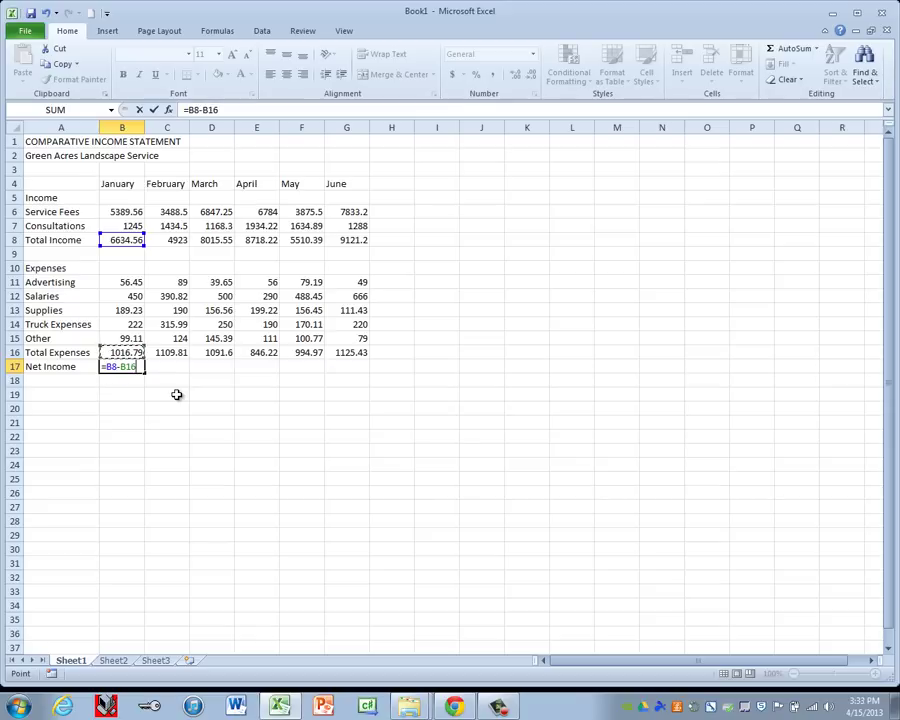
key("ctrl+Return")
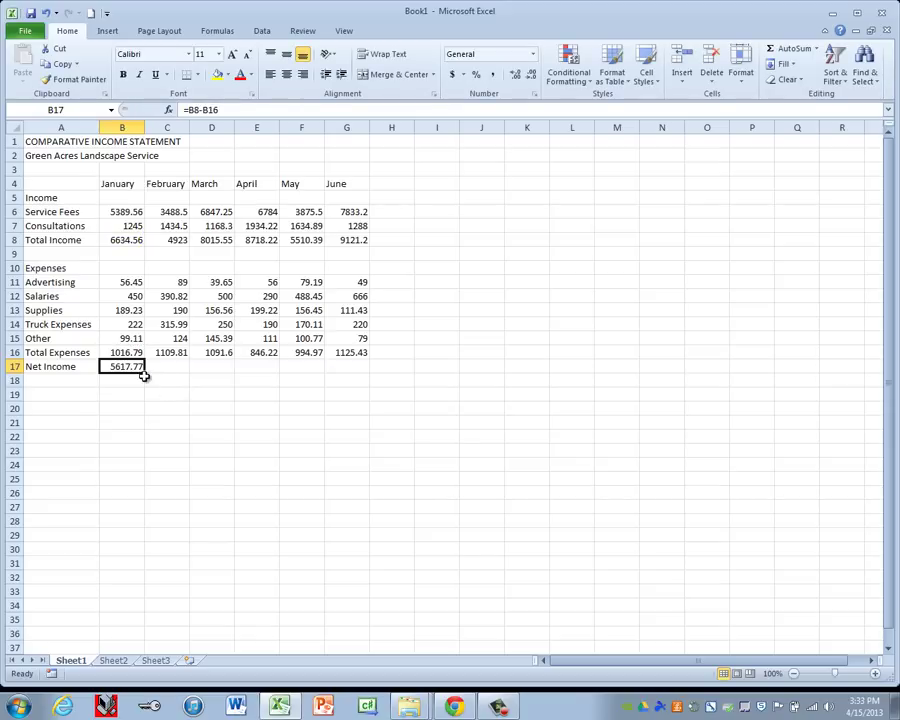
left_click_drag(145, 370, 362, 373)
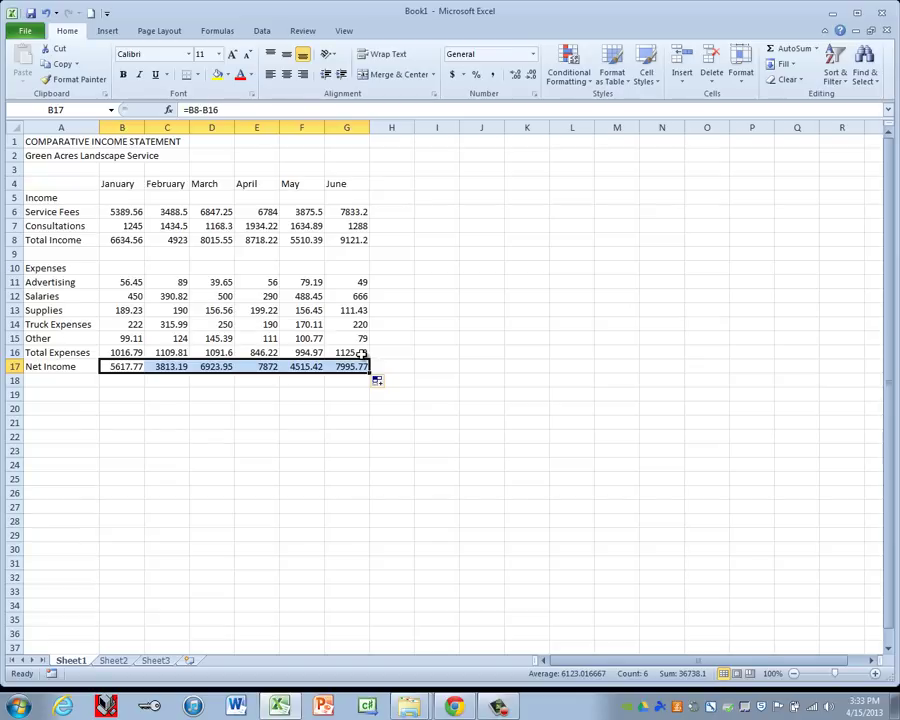
Step: Set the A1 title to font size 15 and merge-center the title and subtitle across A–G
left_click(75, 145)
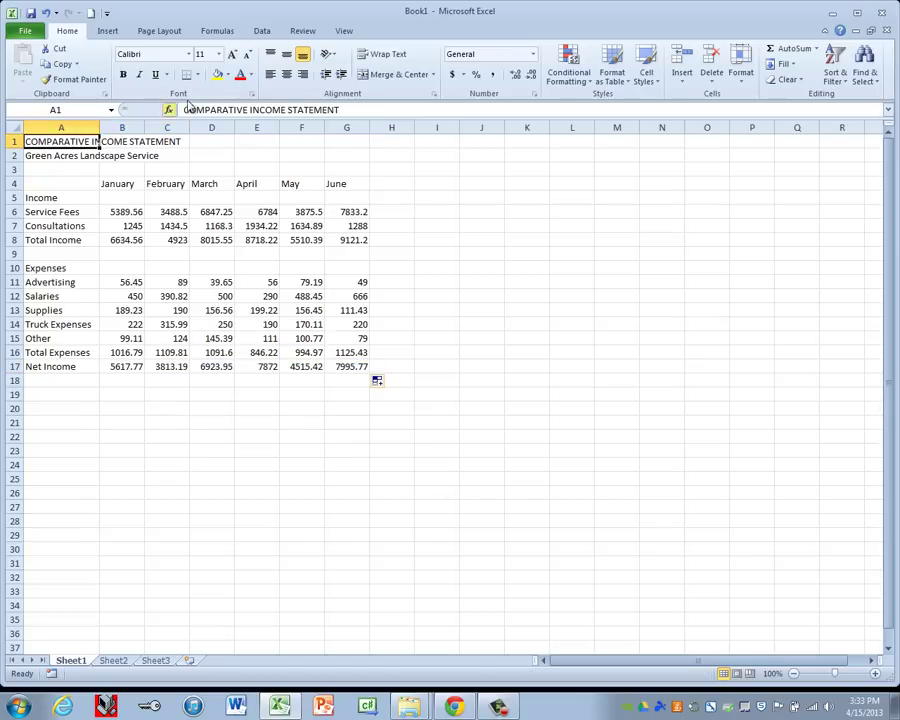
left_click(203, 55)
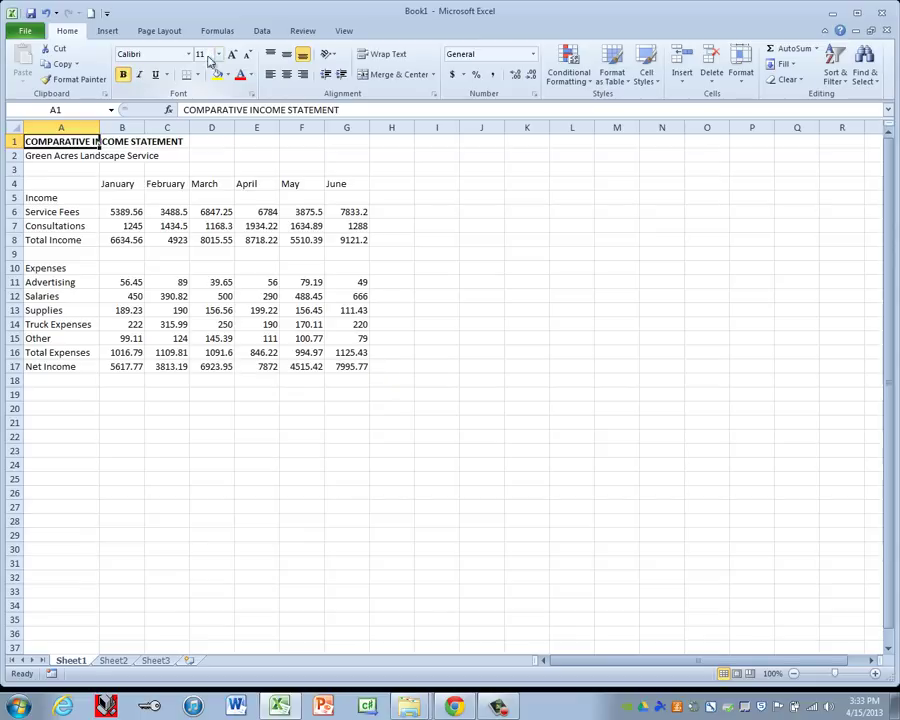
type("15")
key("Return")
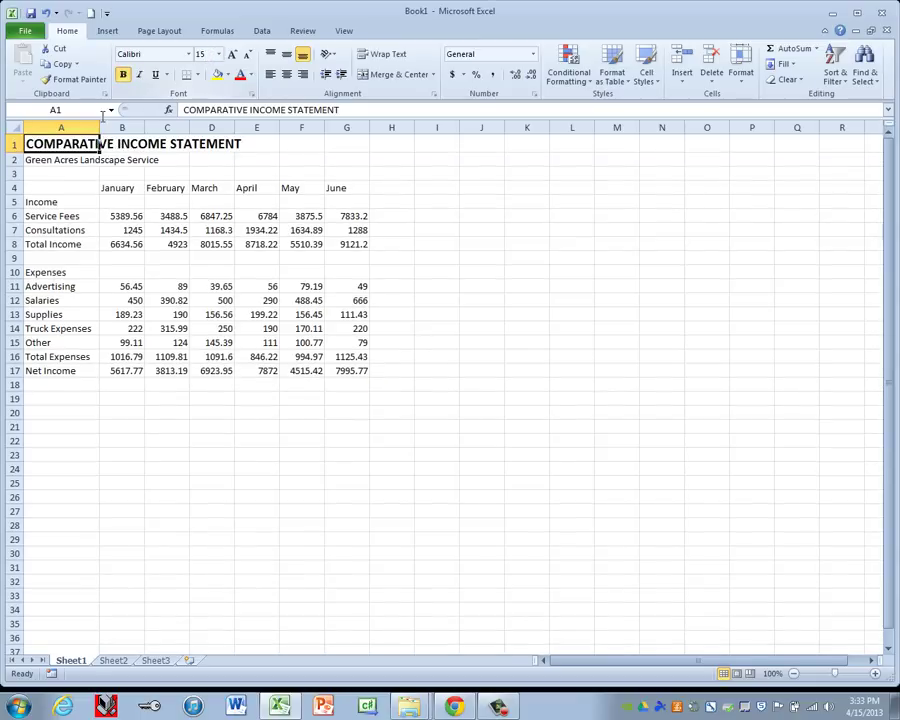
left_click_drag(68, 143, 327, 146)
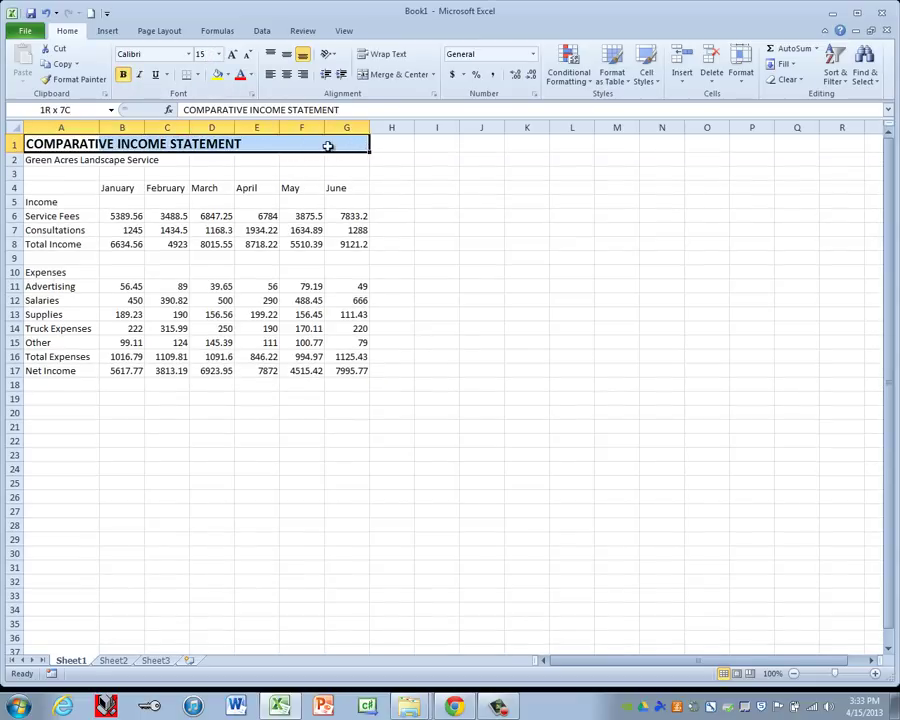
left_click(390, 75)
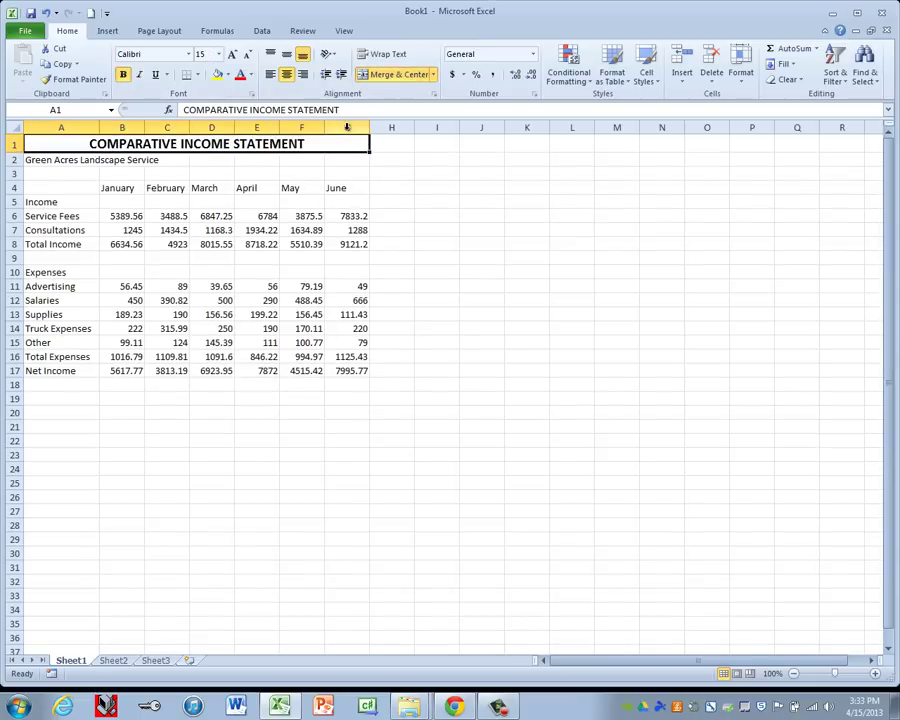
left_click_drag(70, 160, 352, 158)
left_click(387, 74)
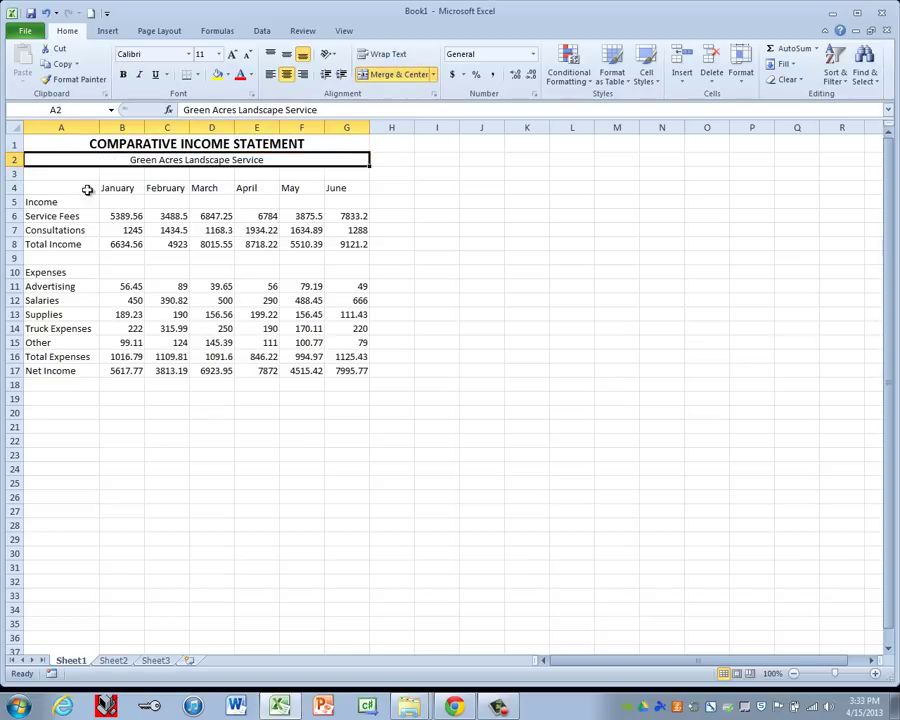
Step: Underline and centre the month headings in row 4
left_click(14, 188)
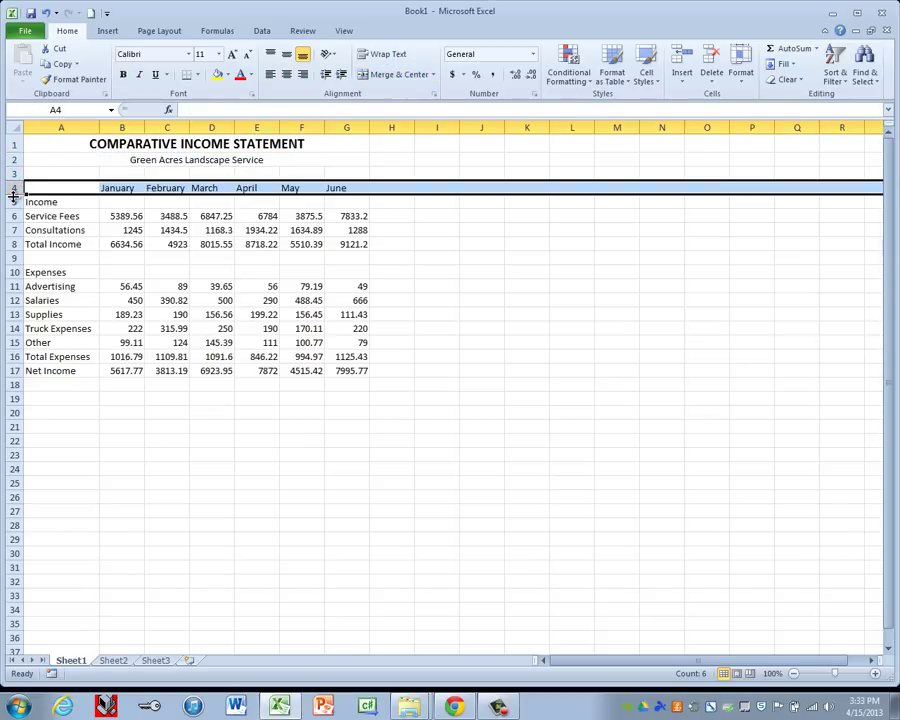
left_click(155, 74)
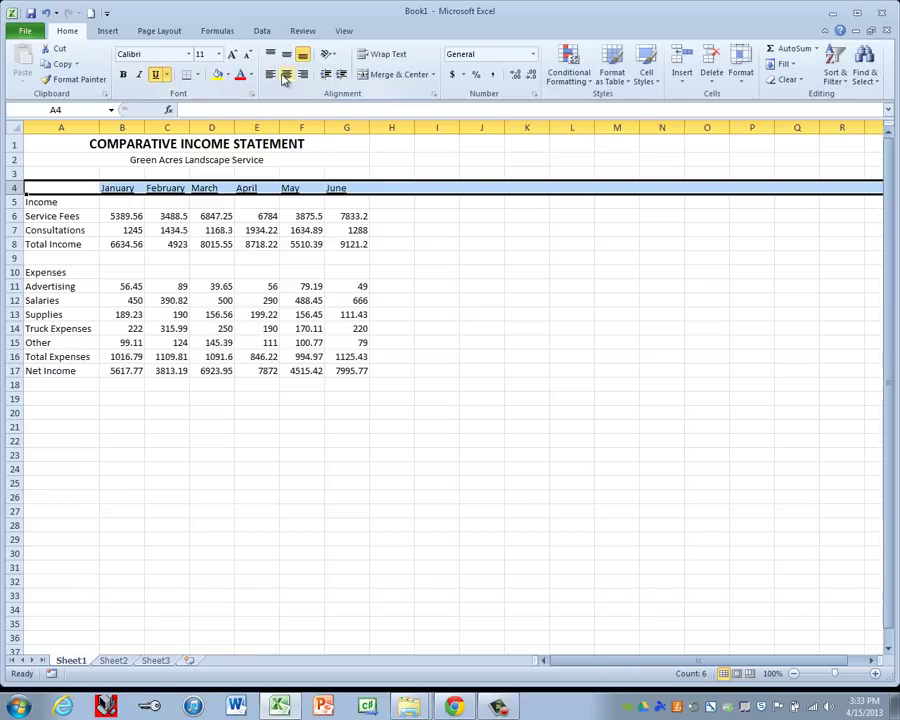
left_click(286, 74)
Step: Make the Income and Expenses labels in A5 and A10 bold, italic and centred
left_click(70, 201)
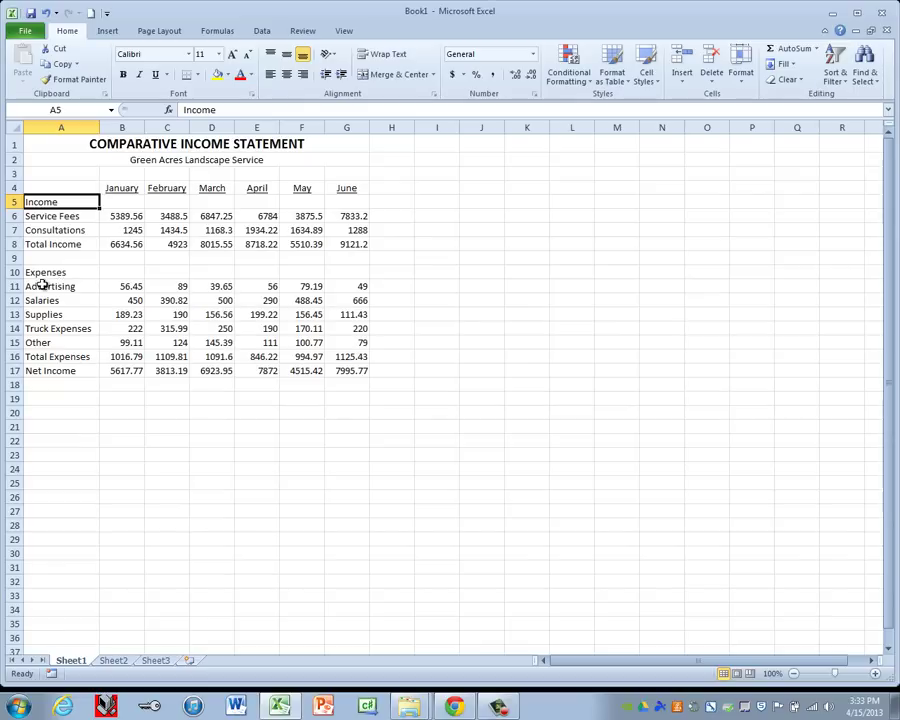
left_click(64, 271, "ctrl")
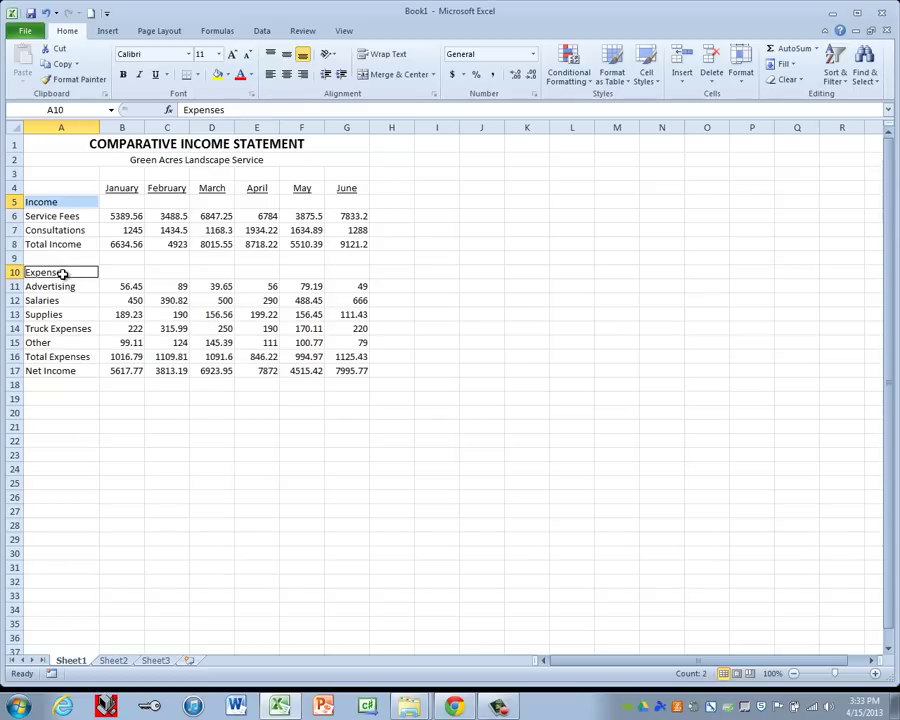
left_click(63, 202)
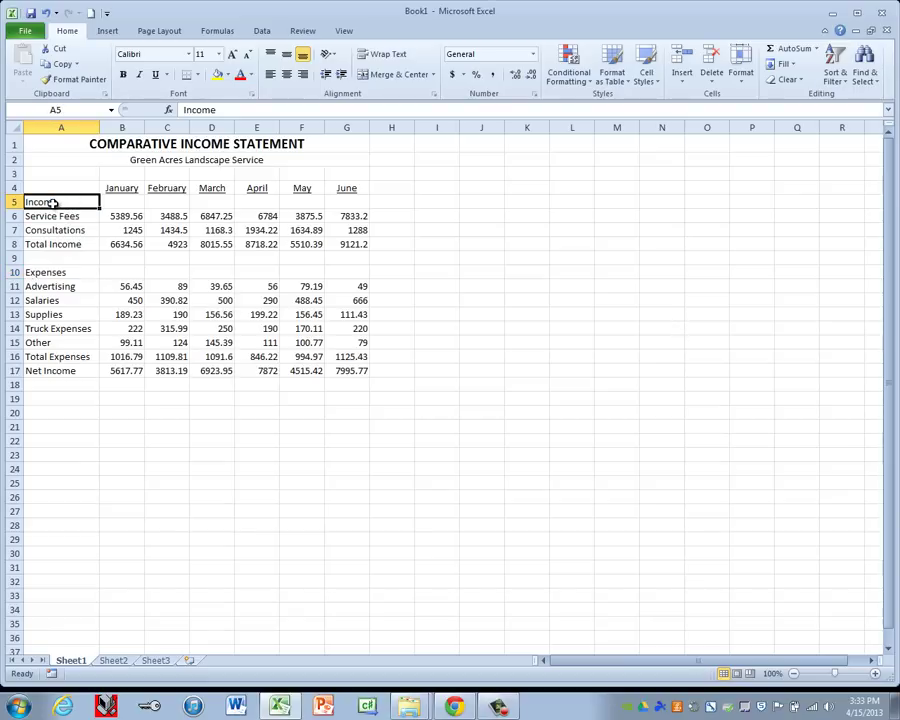
left_click(53, 273, "ctrl")
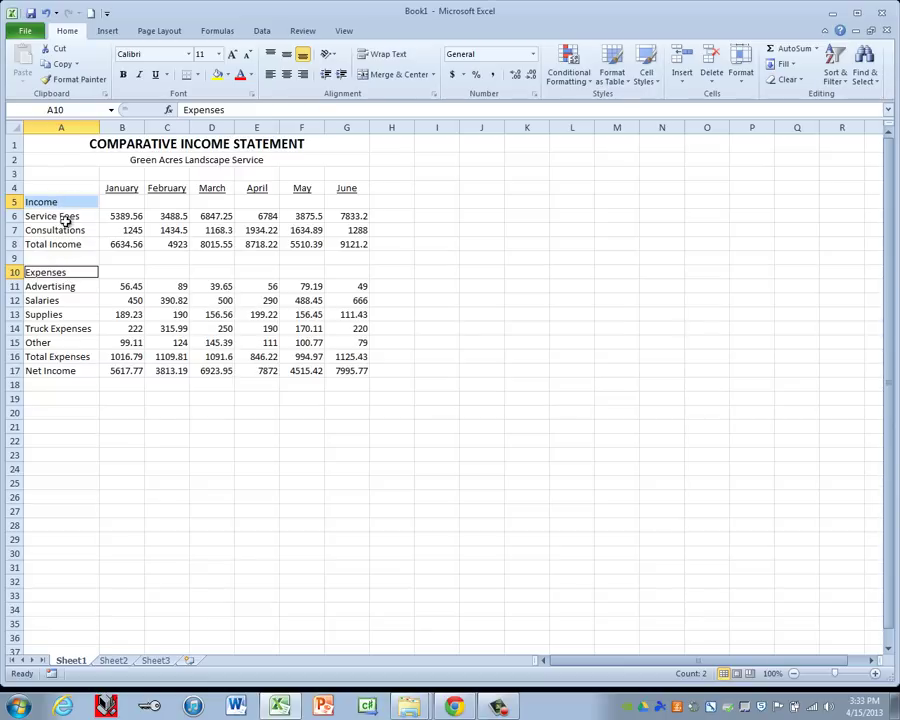
left_click(123, 77)
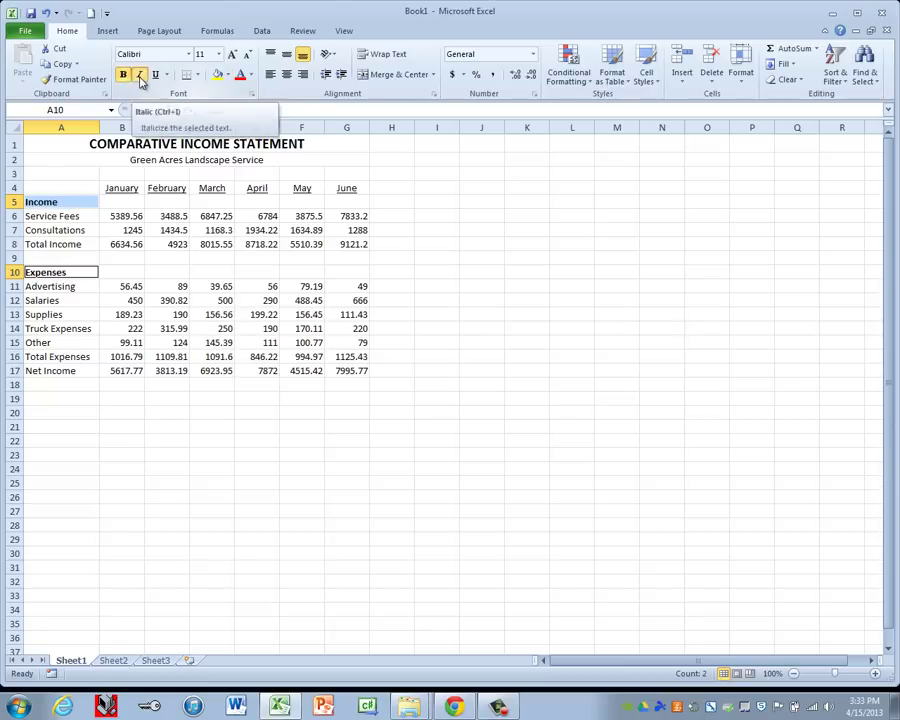
left_click(141, 78)
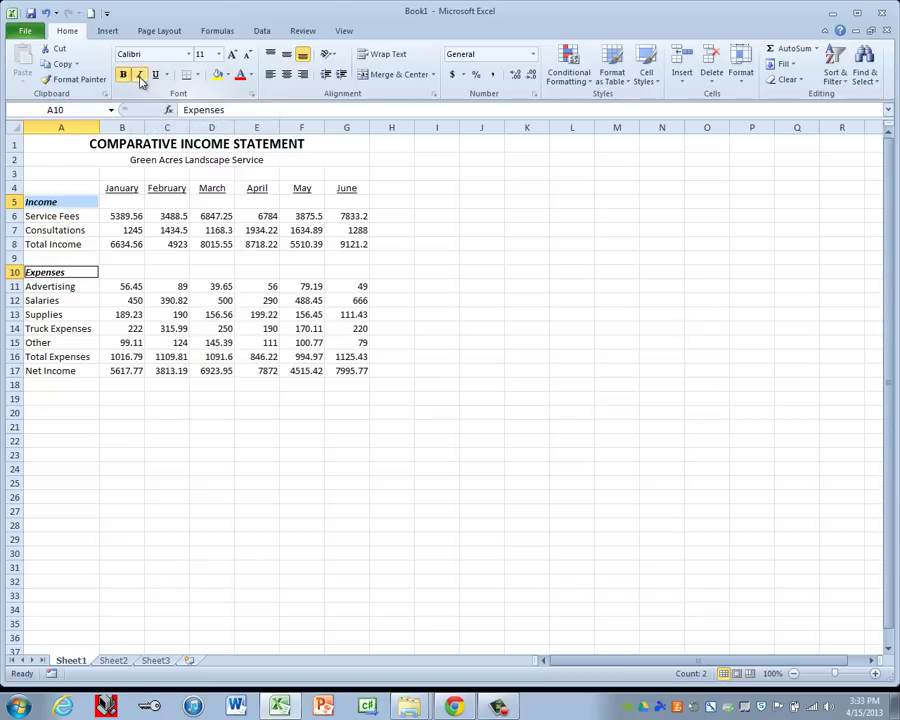
left_click(287, 78)
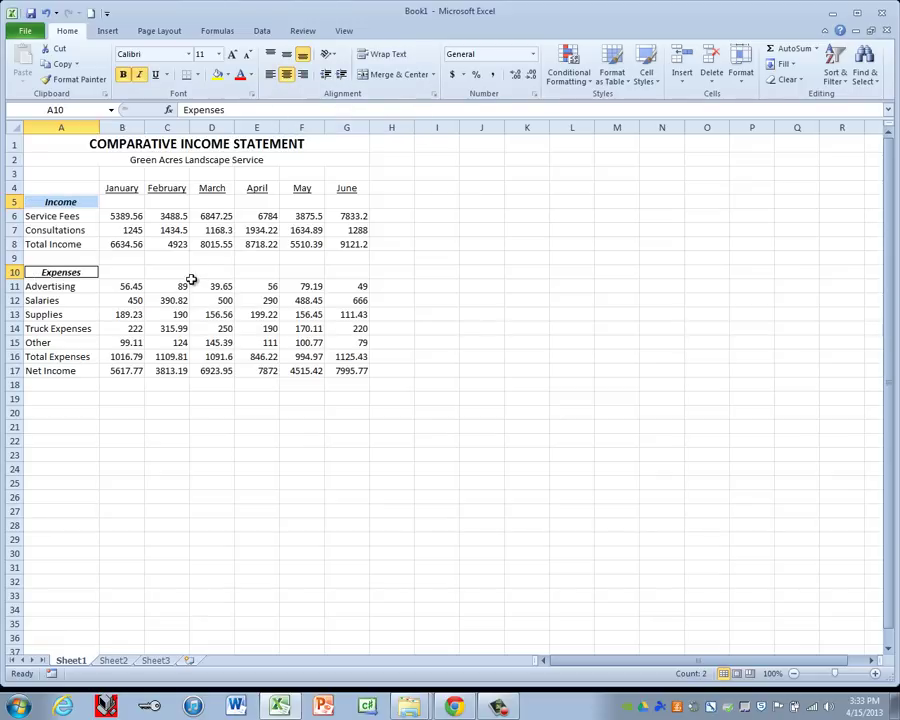
Step: Apply Currency format to the figures in B6:G8 and B11:G17
left_click_drag(125, 216, 352, 238)
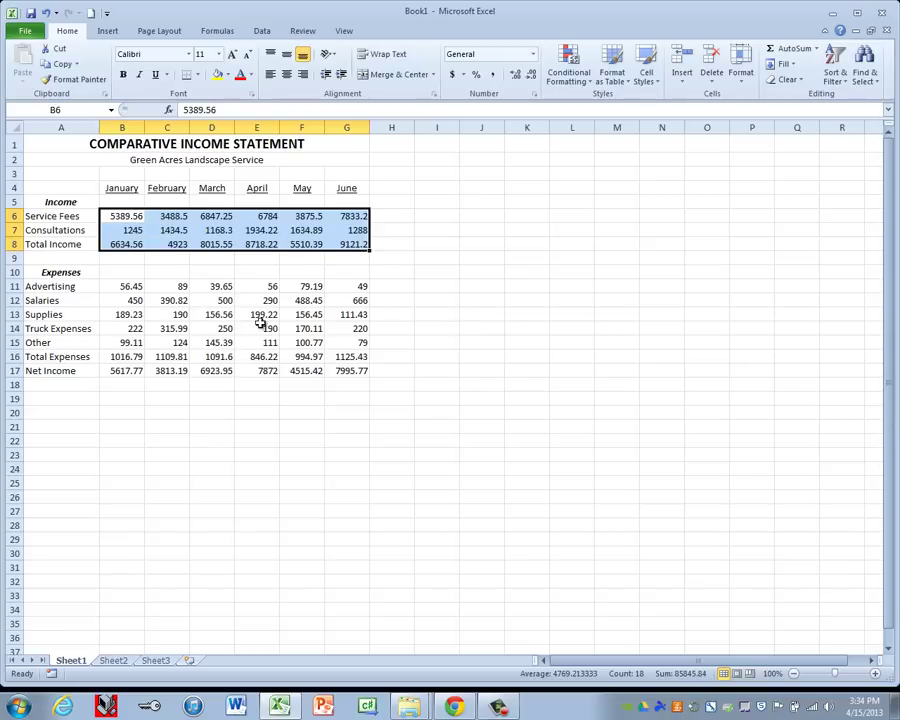
left_click_drag(117, 287, 350, 367)
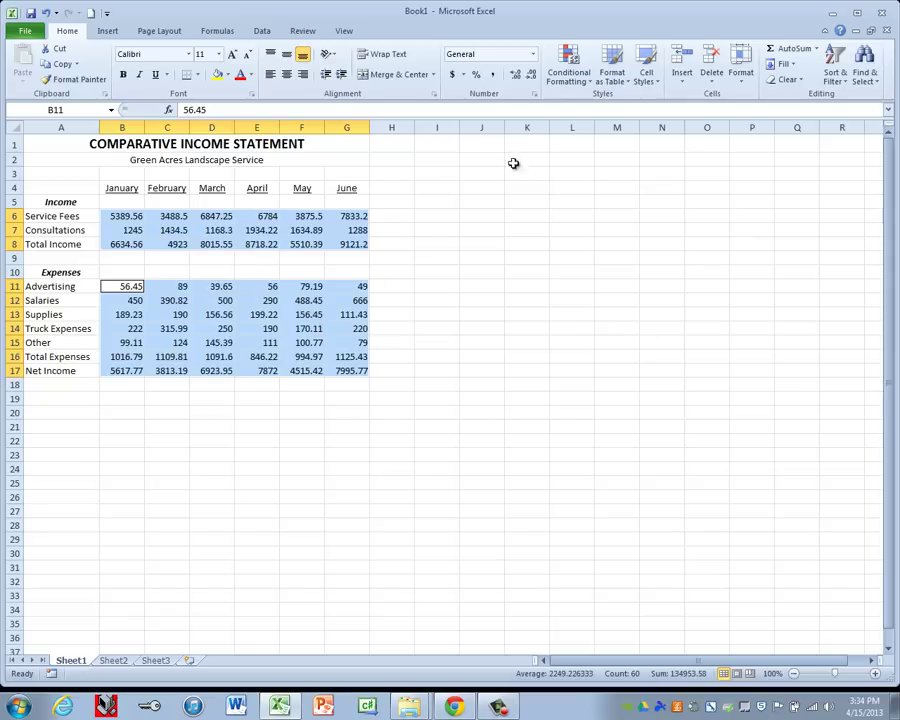
left_click(534, 55)
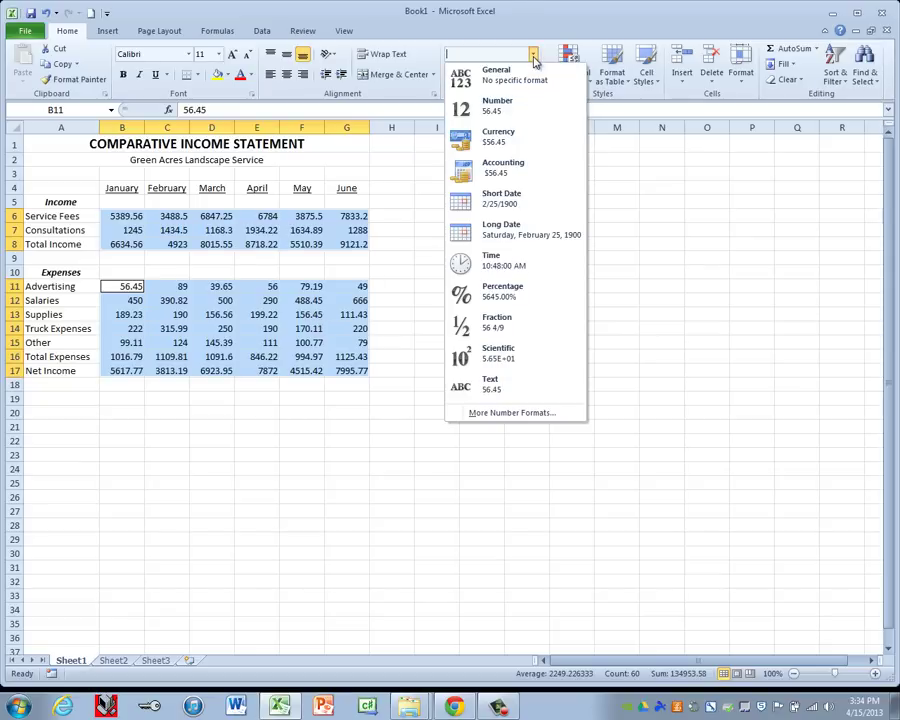
left_click(509, 145)
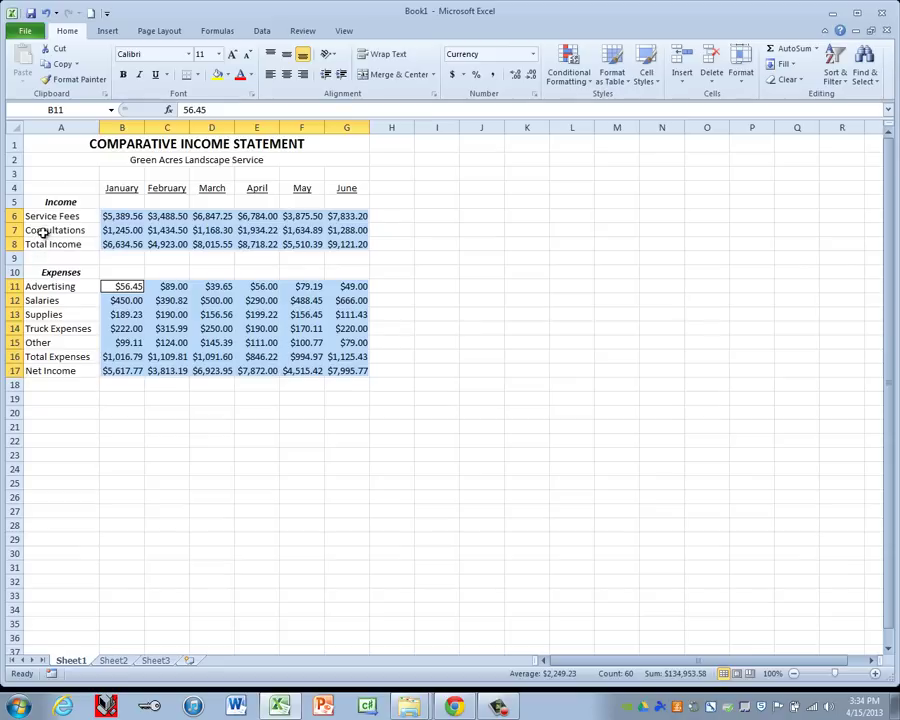
Step: Add a bottom border under the Consultations, Other and Total Expenses rows
left_click_drag(43, 232, 348, 229)
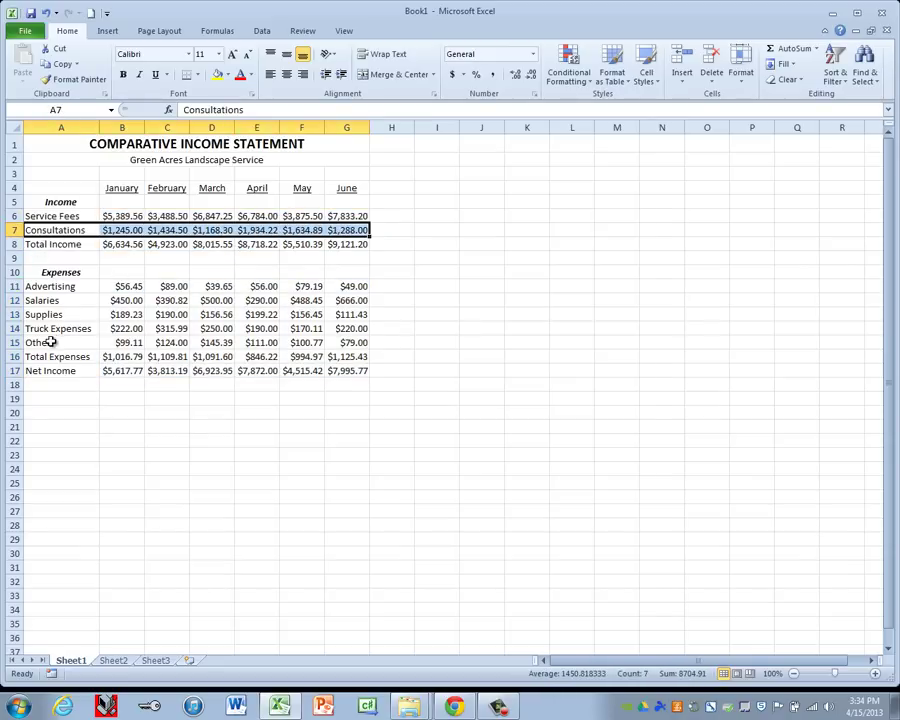
left_click_drag(68, 342, 343, 342)
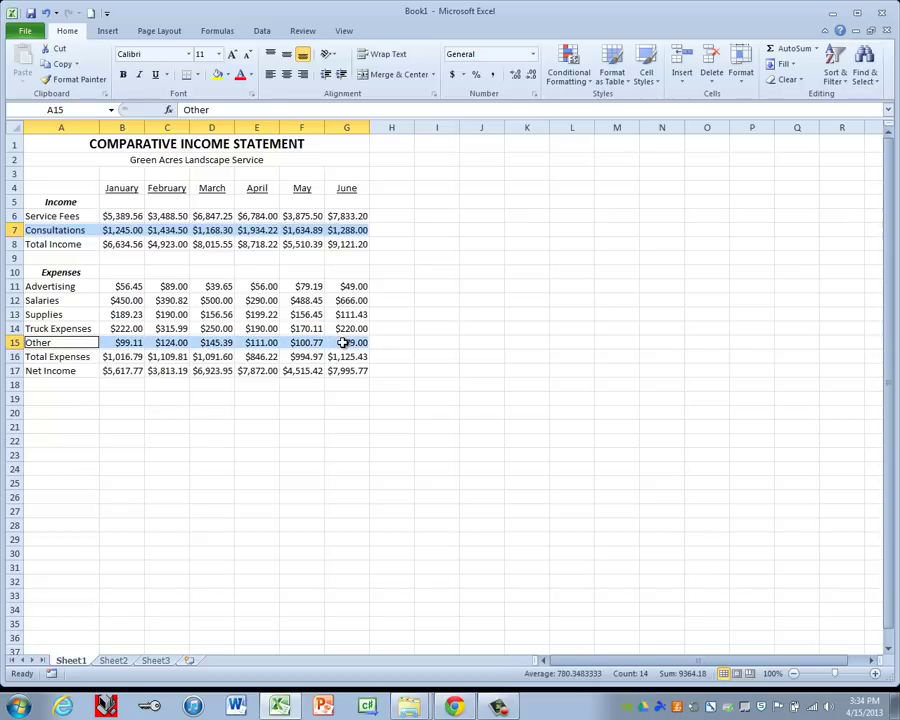
left_click_drag(54, 356, 350, 360)
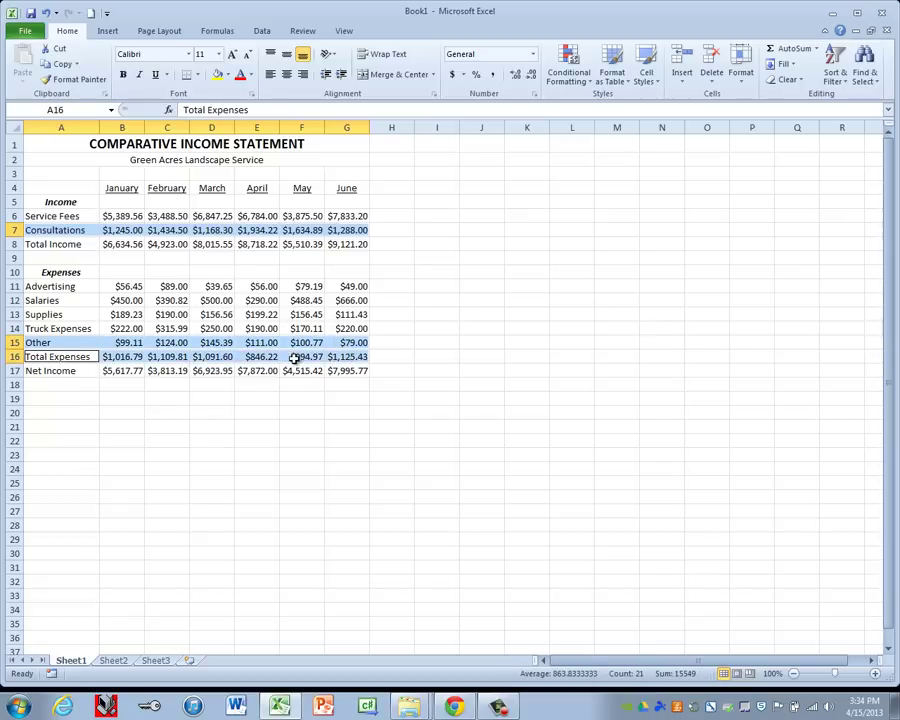
left_click(199, 76)
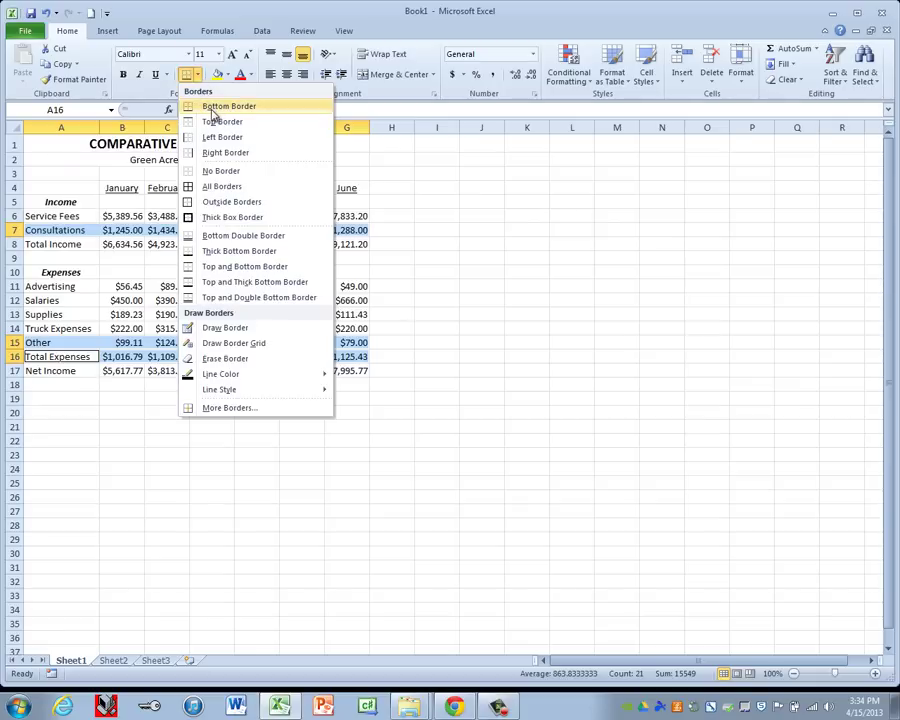
left_click(211, 110)
Step: Give the Net Income row a top and double bottom border
left_click_drag(45, 371, 356, 372)
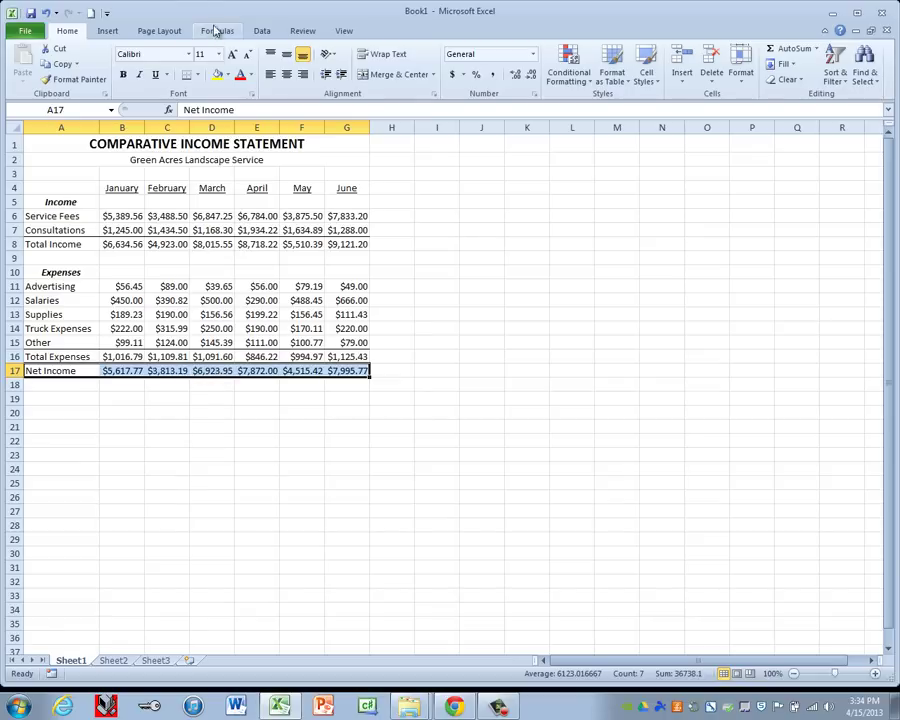
left_click(196, 75)
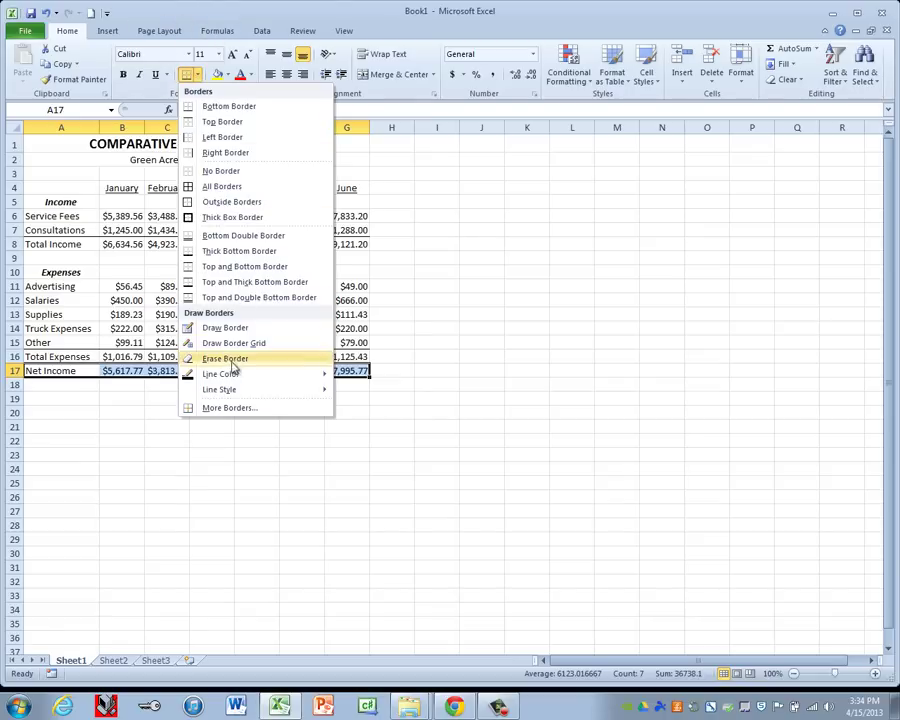
left_click(226, 298)
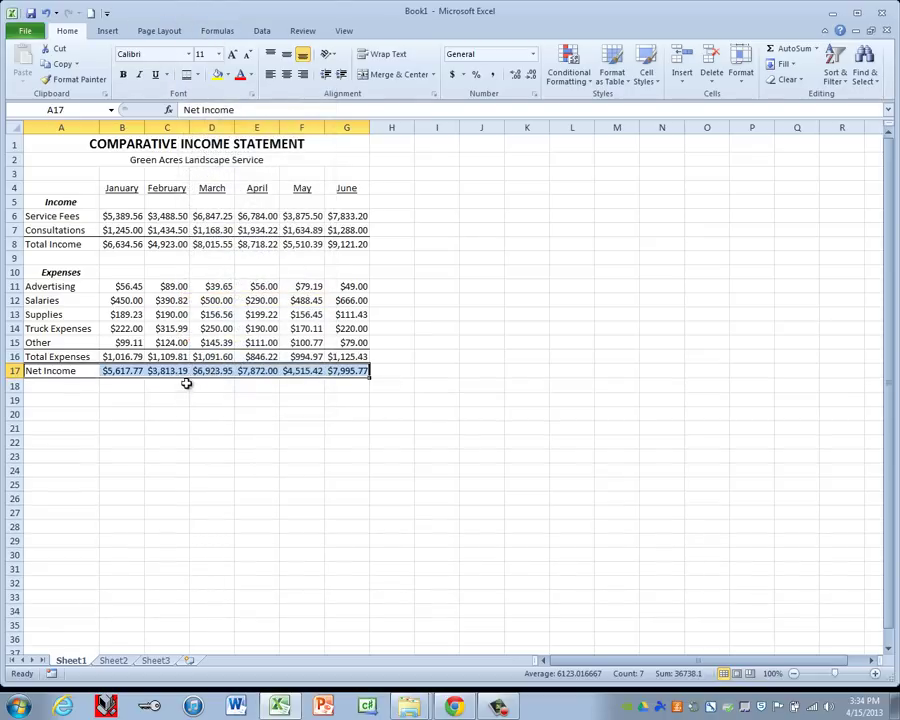
left_click(406, 356)
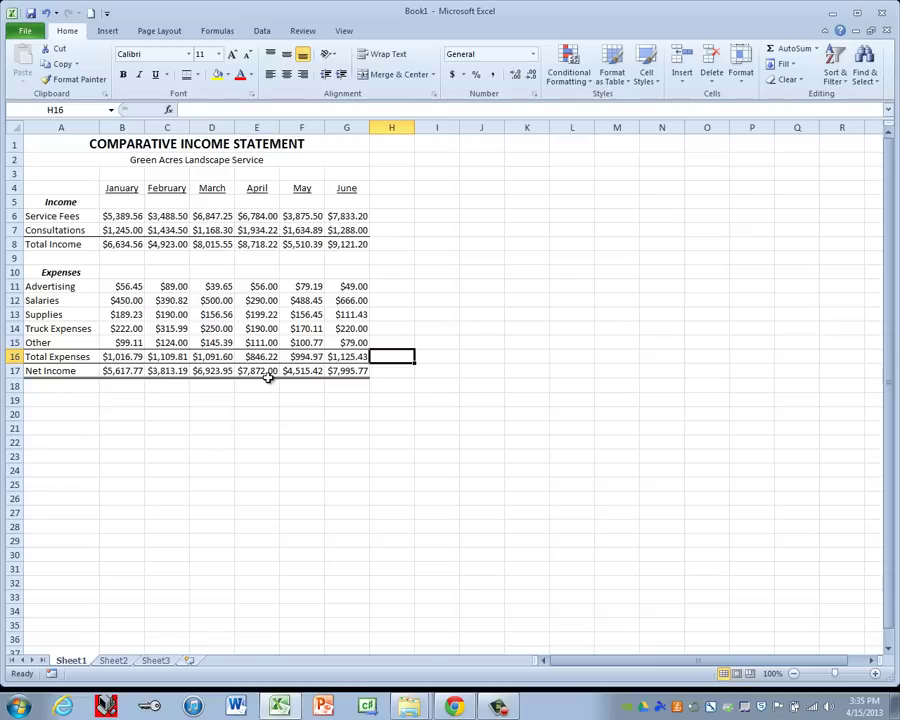
Step: AutoFit columns A through G to their contents
left_click_drag(76, 127, 357, 127)
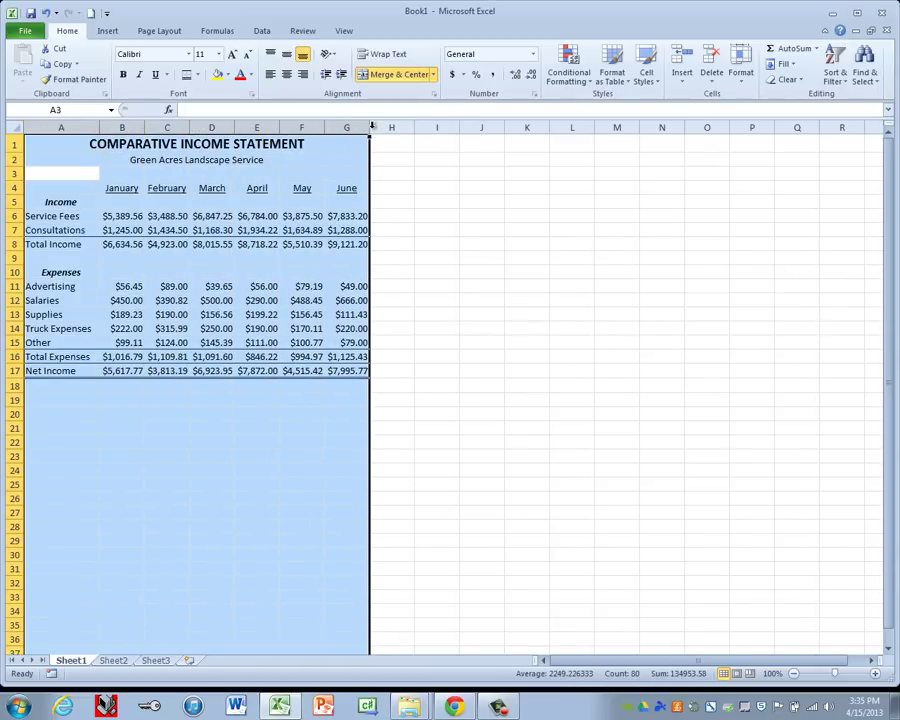
double_click(369, 127)
left_click(62, 148)
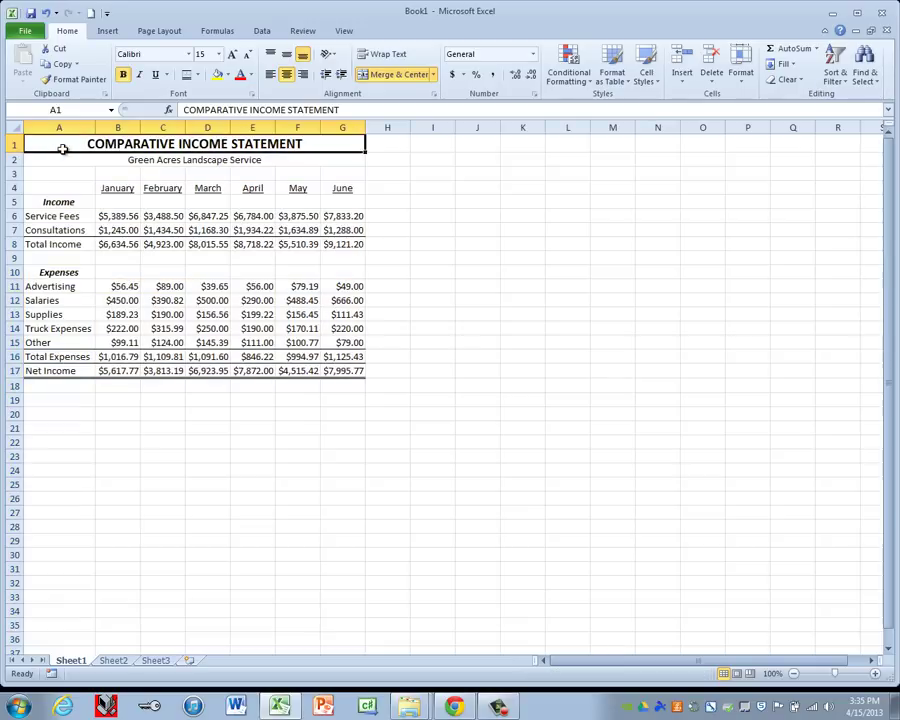
Step: Centre the statement on the page both horizontally and vertically in Page Setup margins
left_click(155, 32)
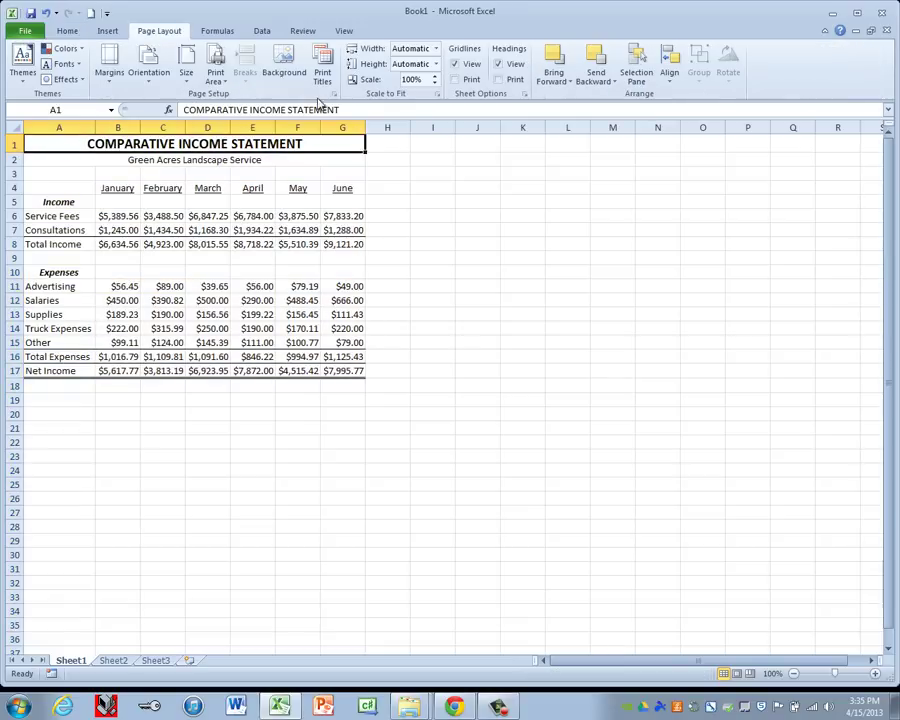
left_click(335, 94)
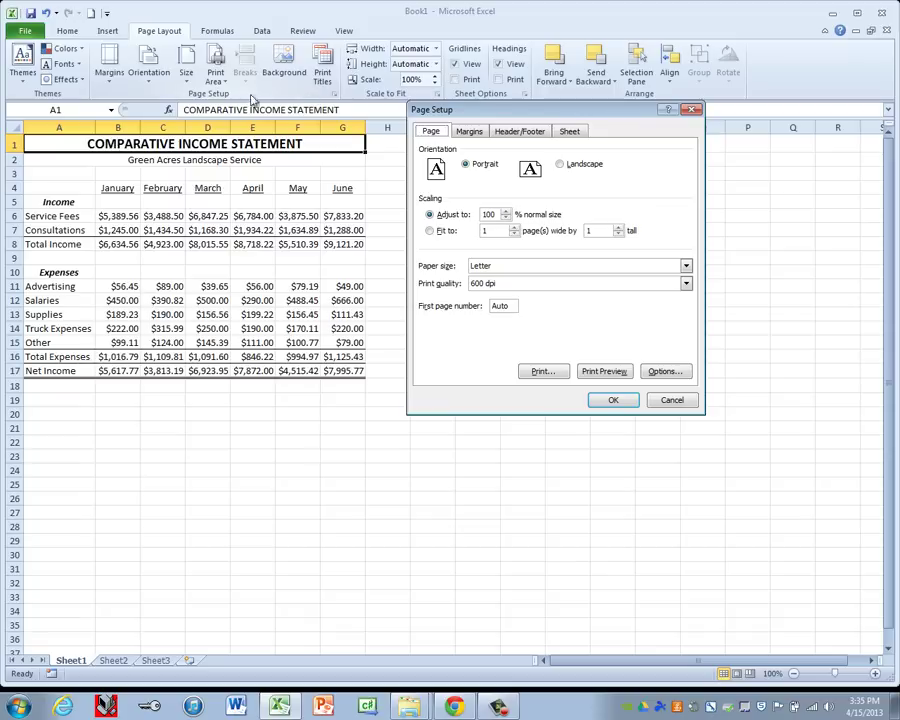
left_click(470, 132)
left_click(430, 326)
left_click(441, 341)
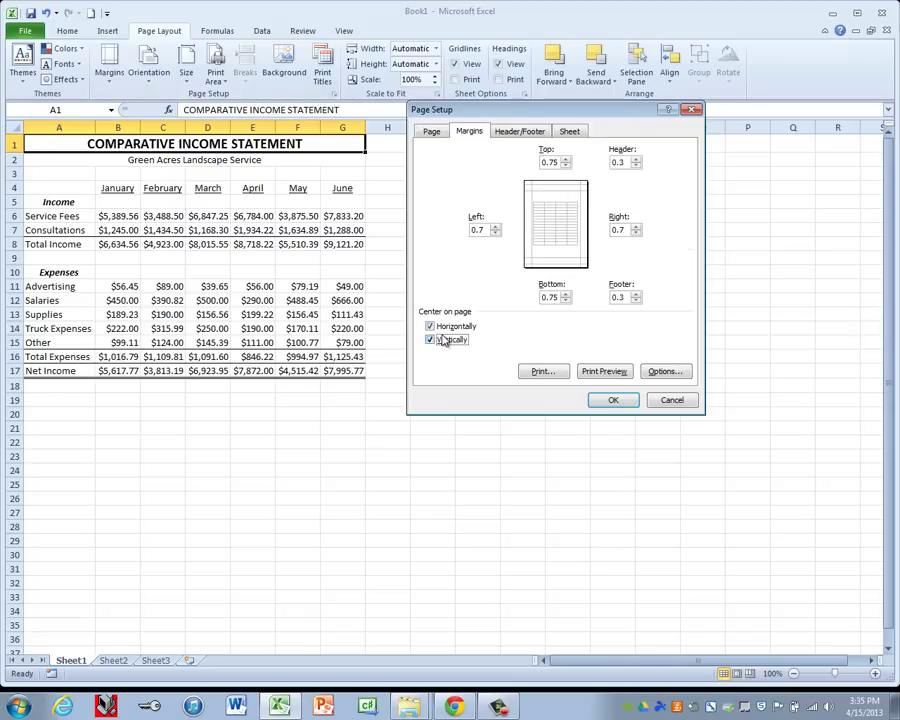
left_click(616, 402)
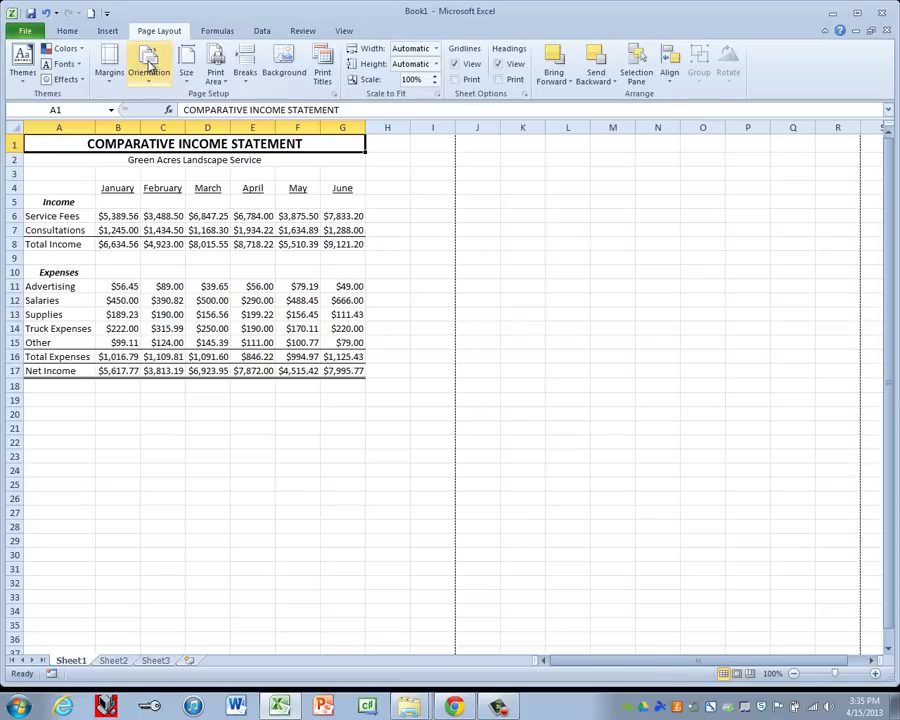
Step: Switch the page to landscape orientation and turn on printing of gridlines
left_click(149, 66)
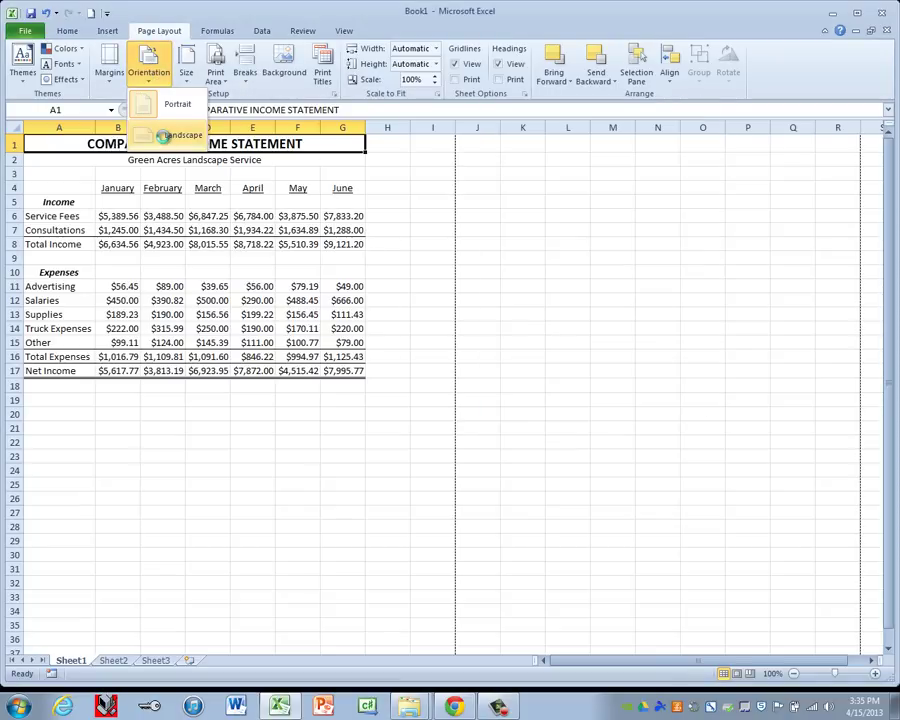
left_click(166, 139)
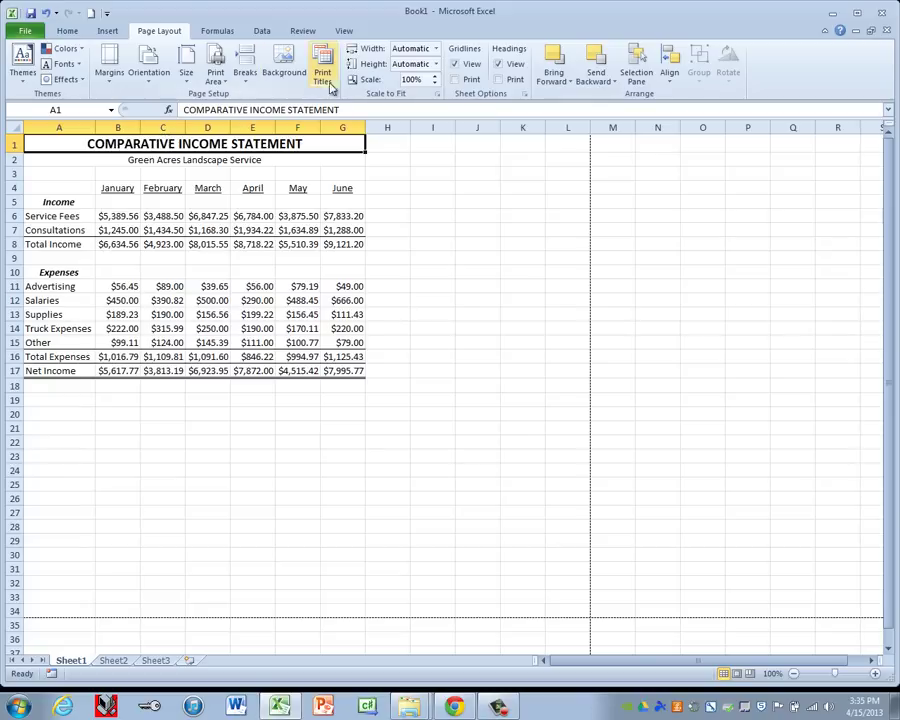
left_click(455, 81)
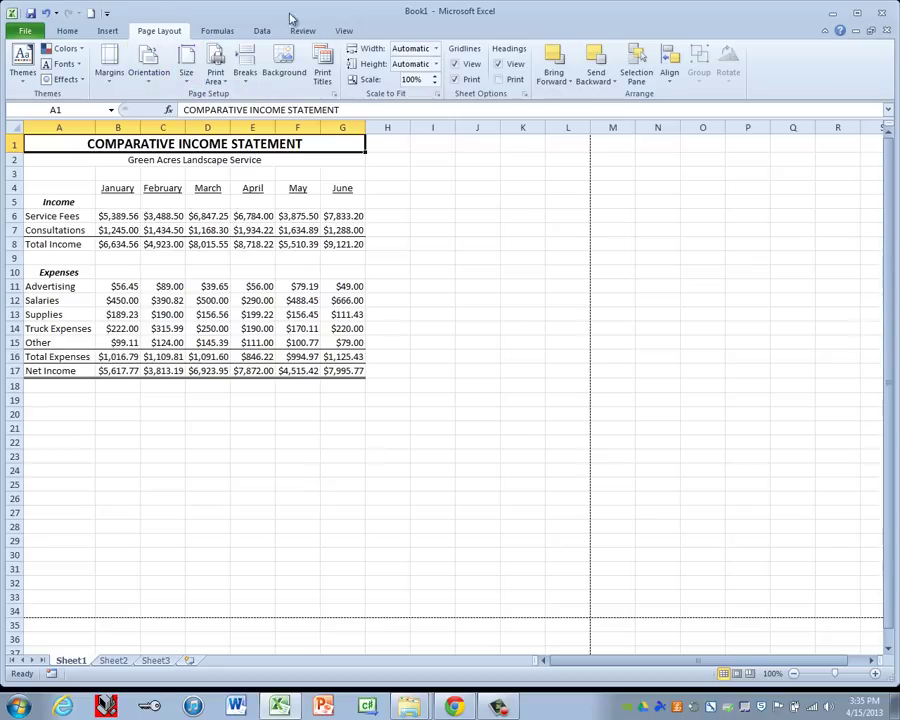
Step: Insert the File Name field into the right header section, after Student Name and A1
left_click(107, 30)
left_click(712, 78)
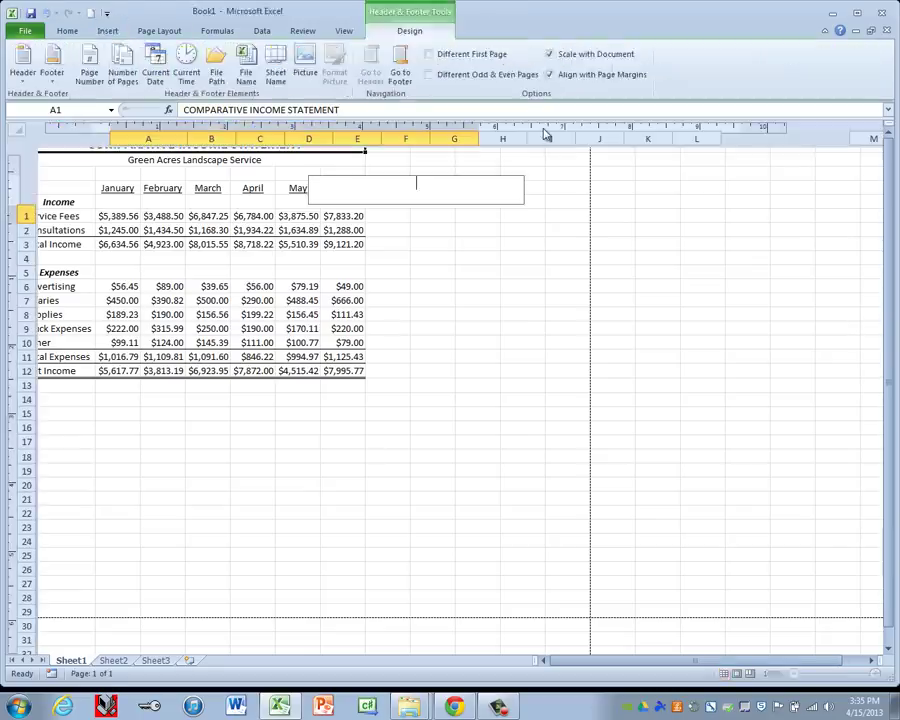
left_click(178, 190)
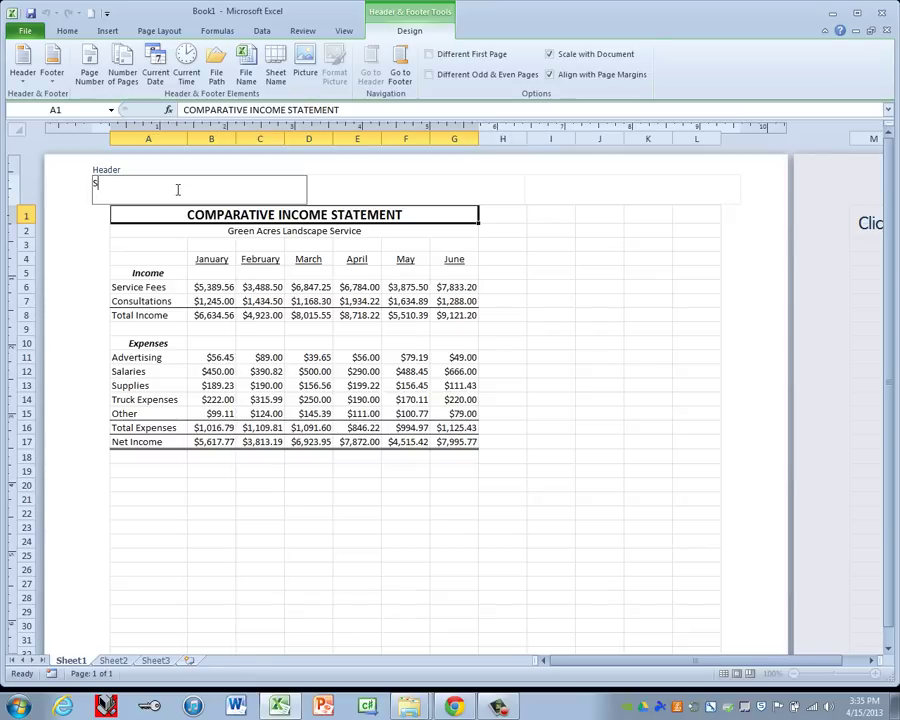
key("Tab")
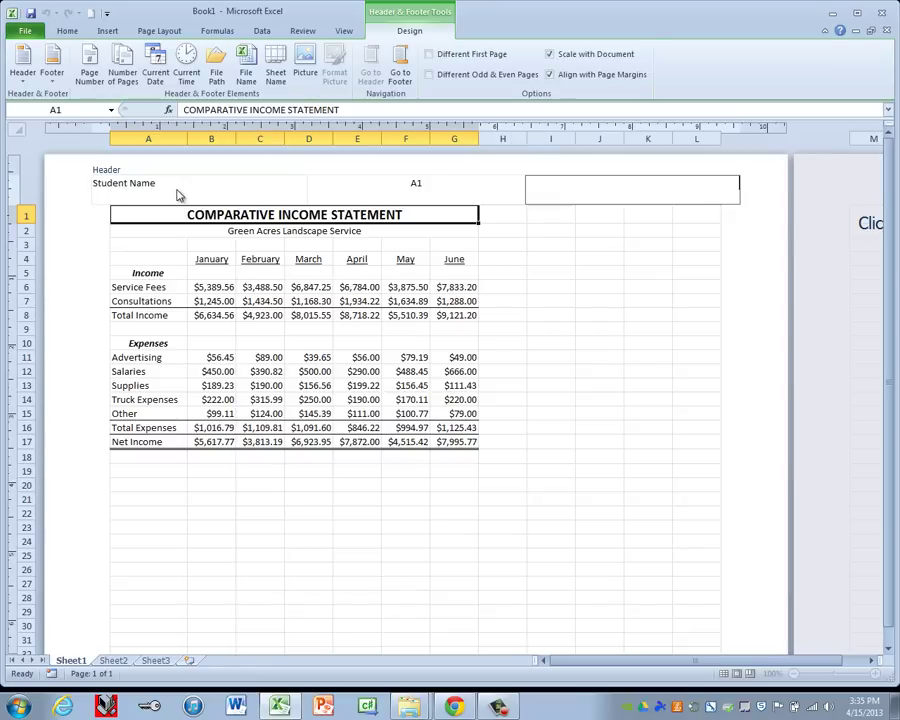
left_click(247, 62)
Step: Save the workbook as Project 7A.xlsx in A1 Computer Technology 1 > Excel
left_click(20, 30)
key("Escape")
key("F12")
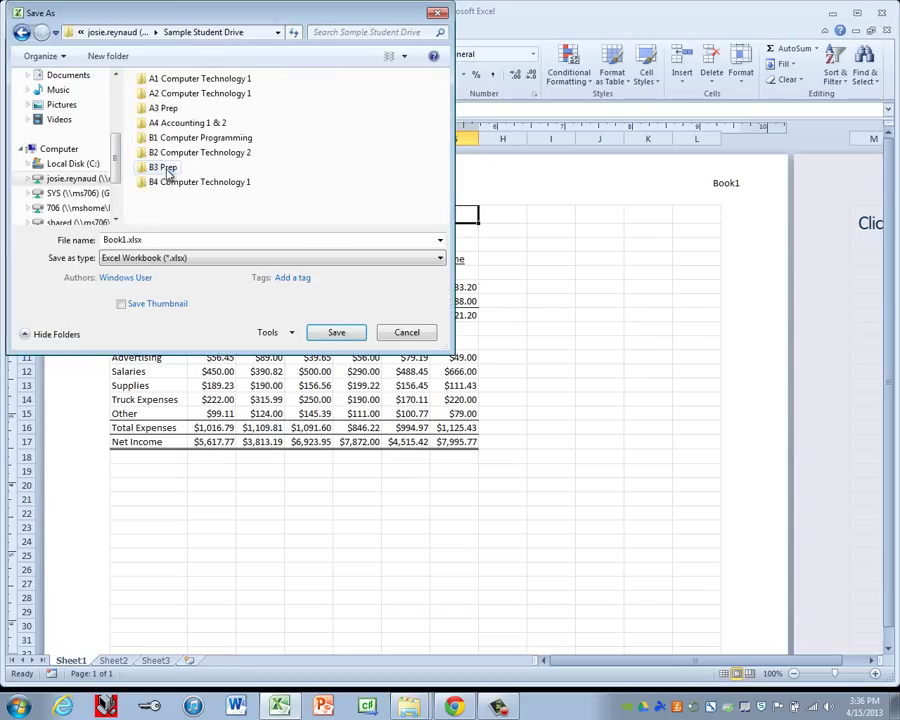
double_click(175, 80)
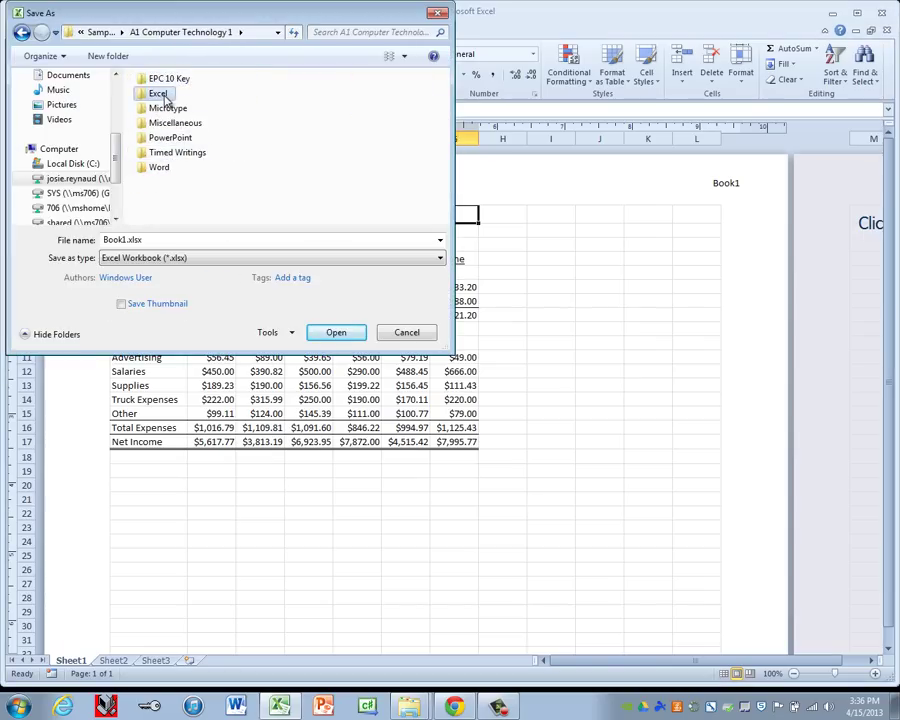
double_click(155, 93)
type("P")
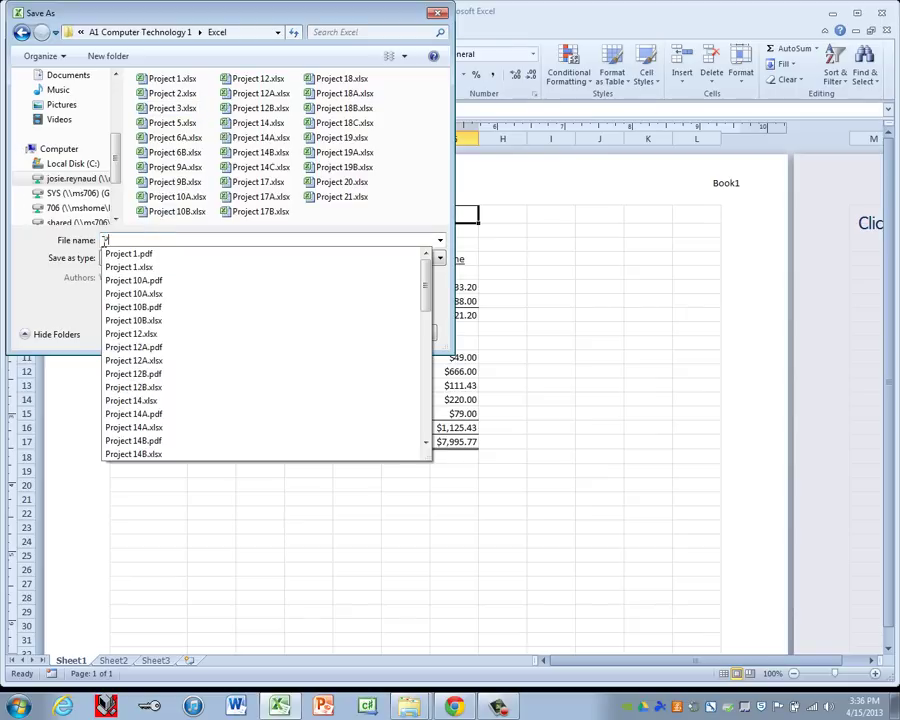
type("roject 7A")
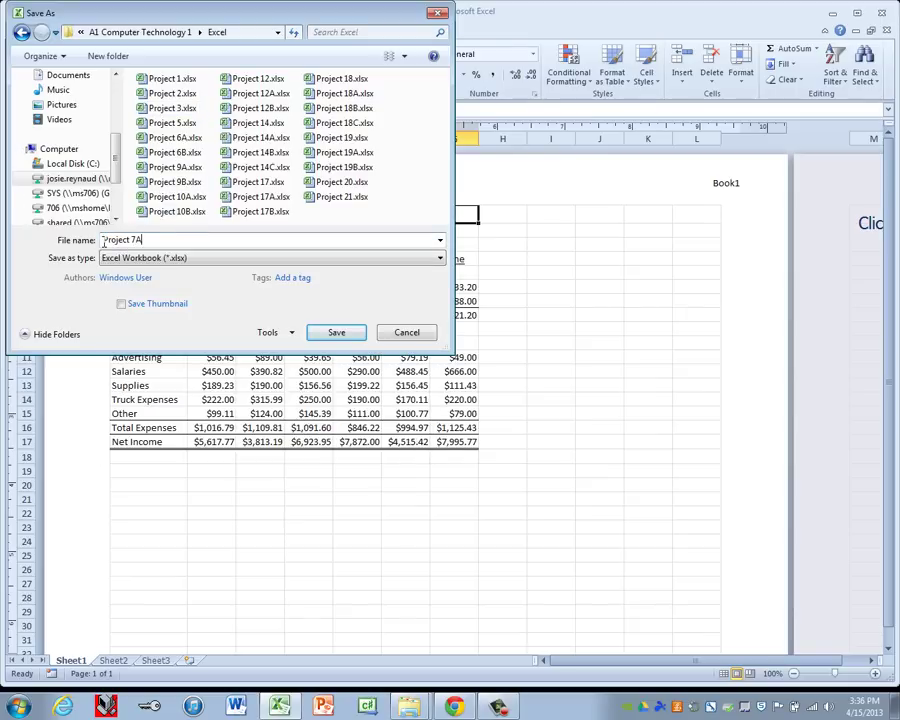
type(".xlsx")
key("Return")
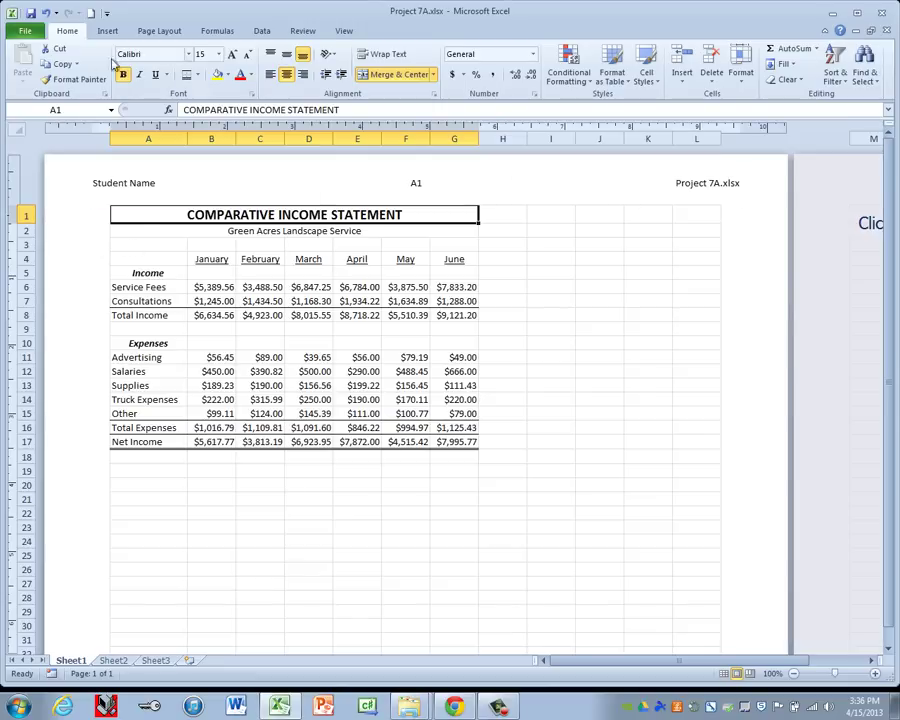
Step: Preview the landscape printout, then run a spelling check and dismiss its completion message
left_click(25, 31)
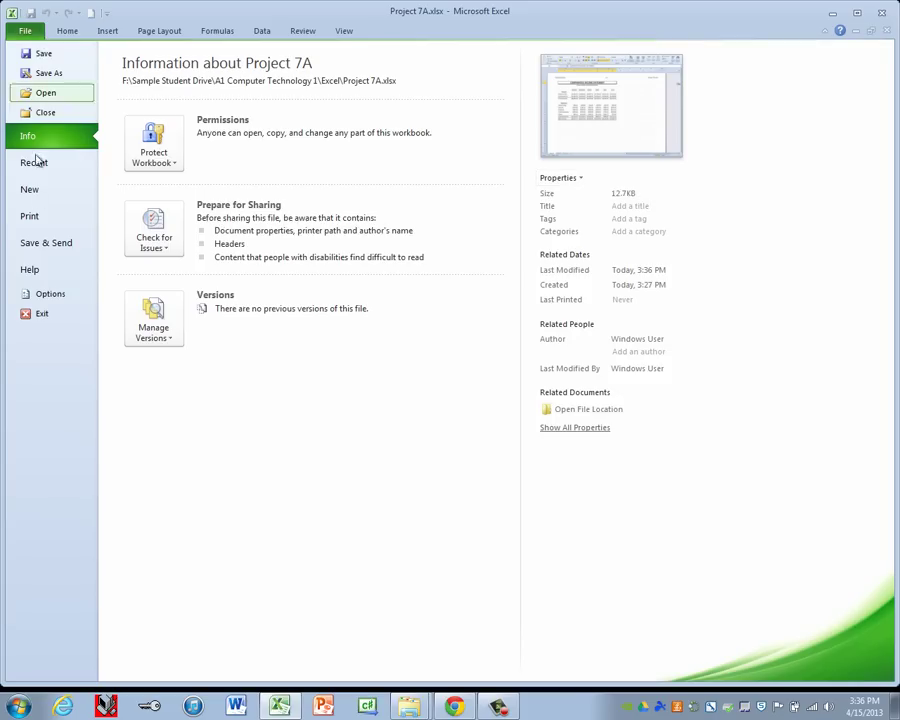
left_click(30, 218)
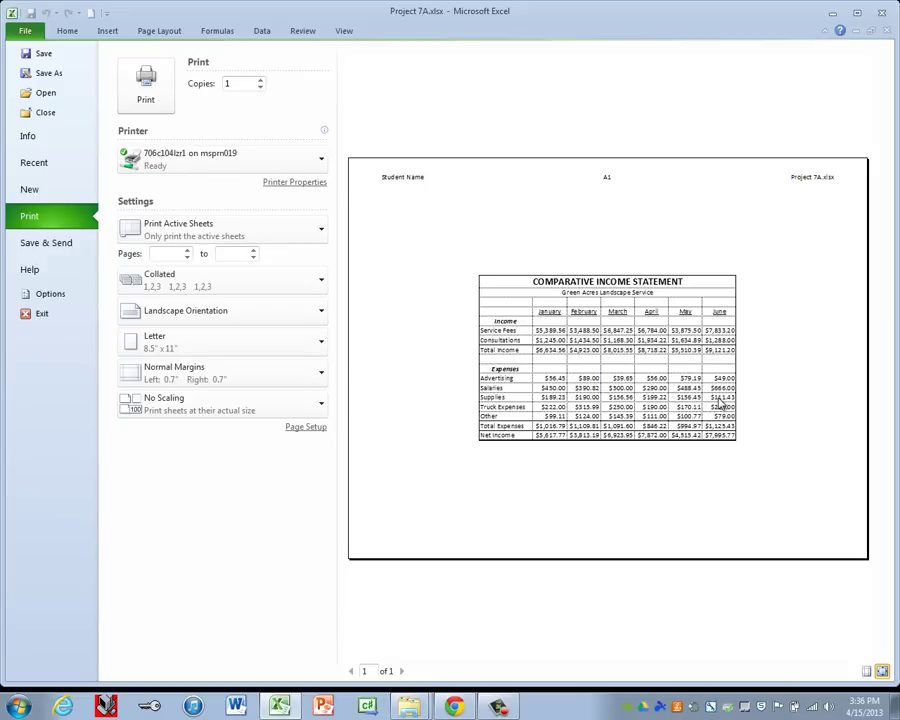
left_click(80, 34)
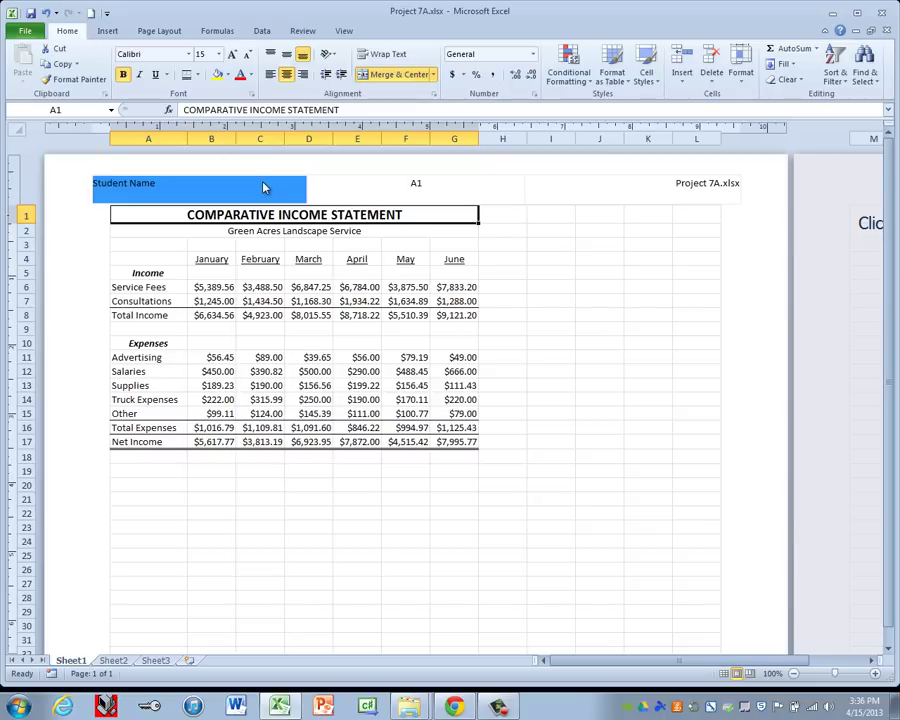
key("F7")
left_click(454, 378)
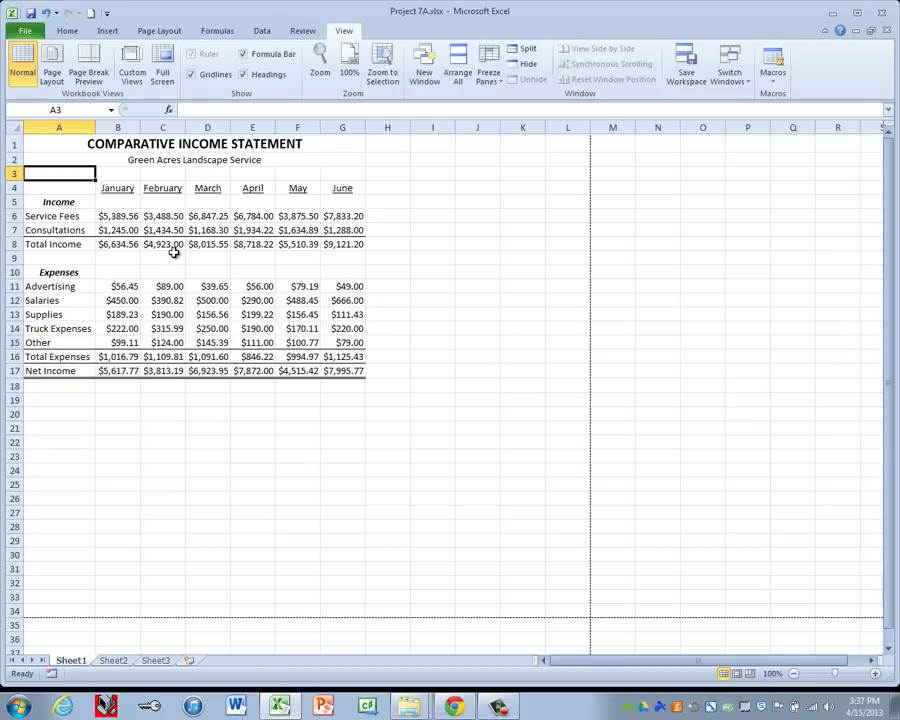
Step: Save the workbook, then publish it as Project 7A.pdf in the Excel folder
left_click(22, 31)
left_click(38, 58)
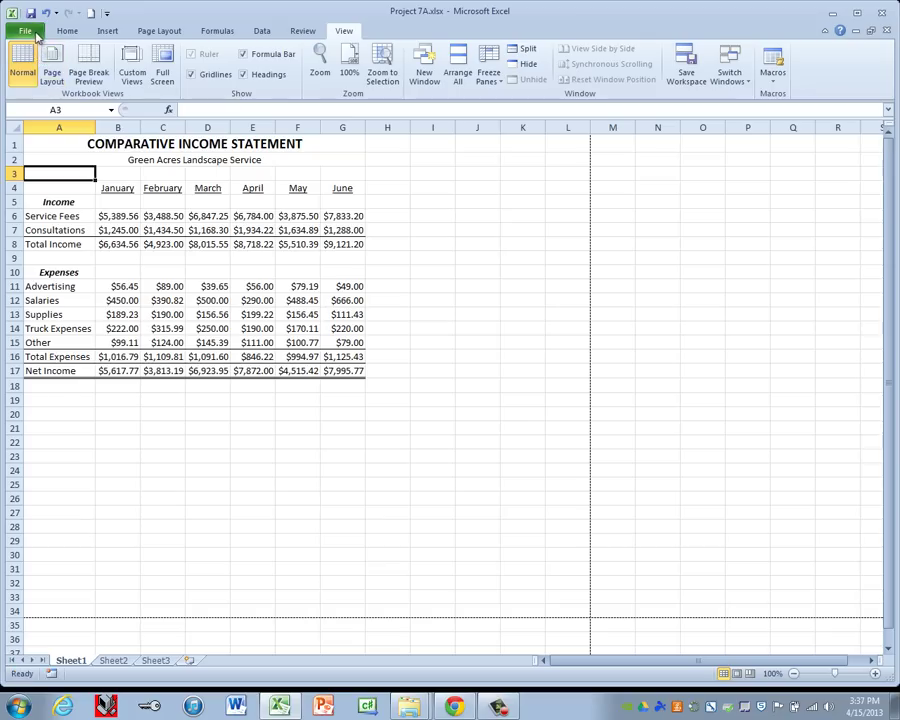
left_click(30, 32)
left_click(55, 243)
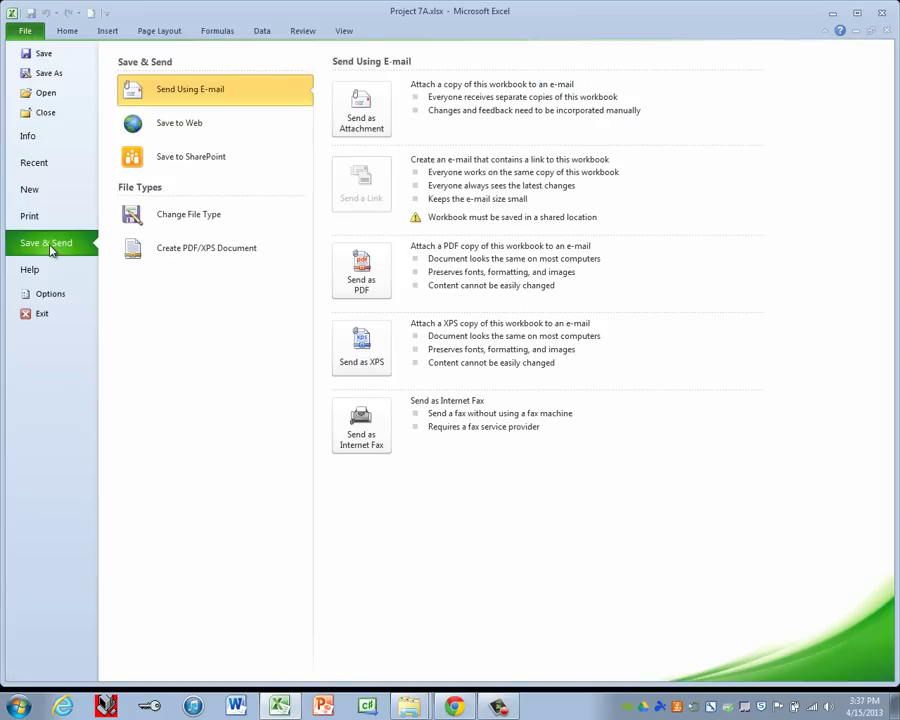
left_click(160, 258)
left_click(360, 180)
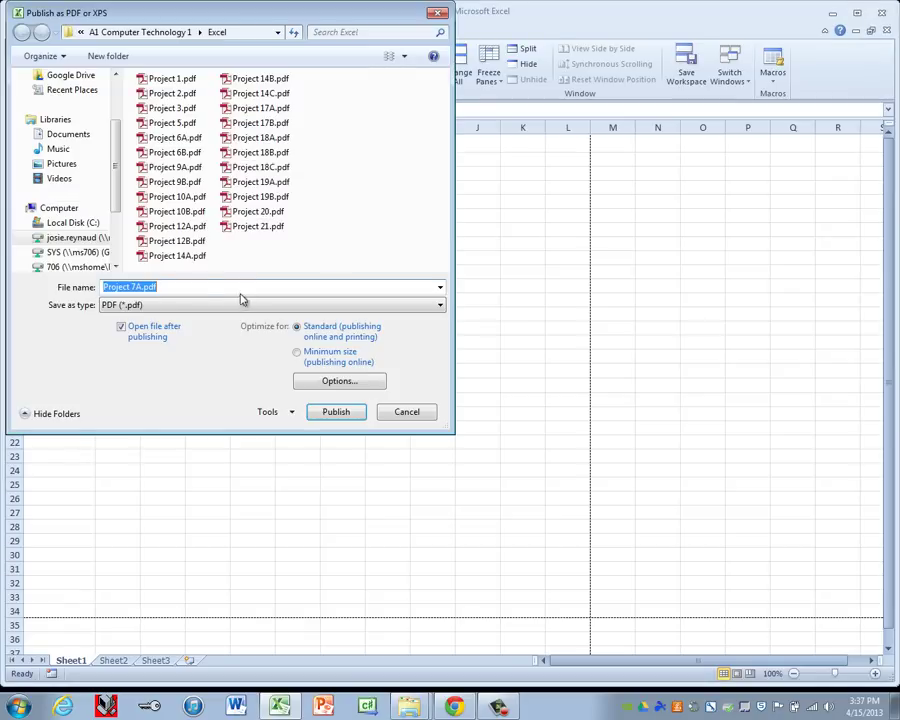
left_click(146, 286)
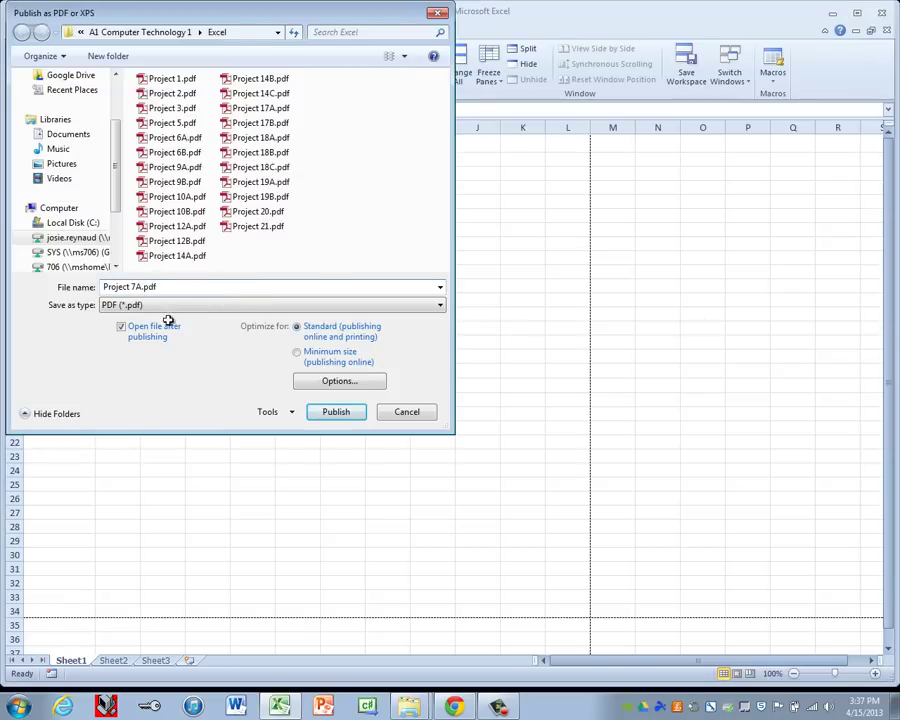
key("Return")
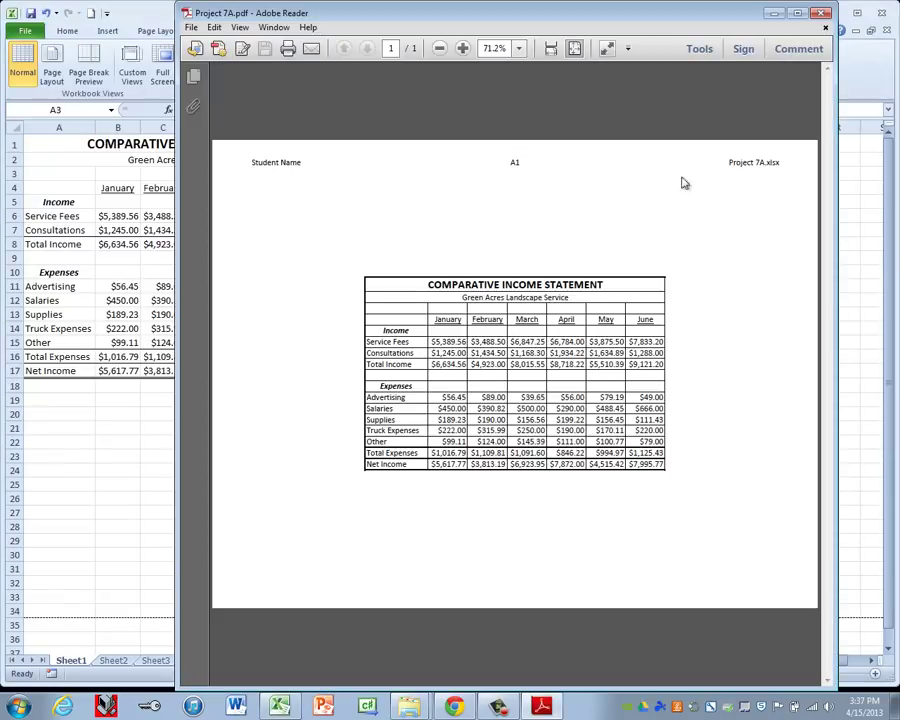
Step: Close the Project 7A.pdf window in Adobe Reader
left_click(821, 13)
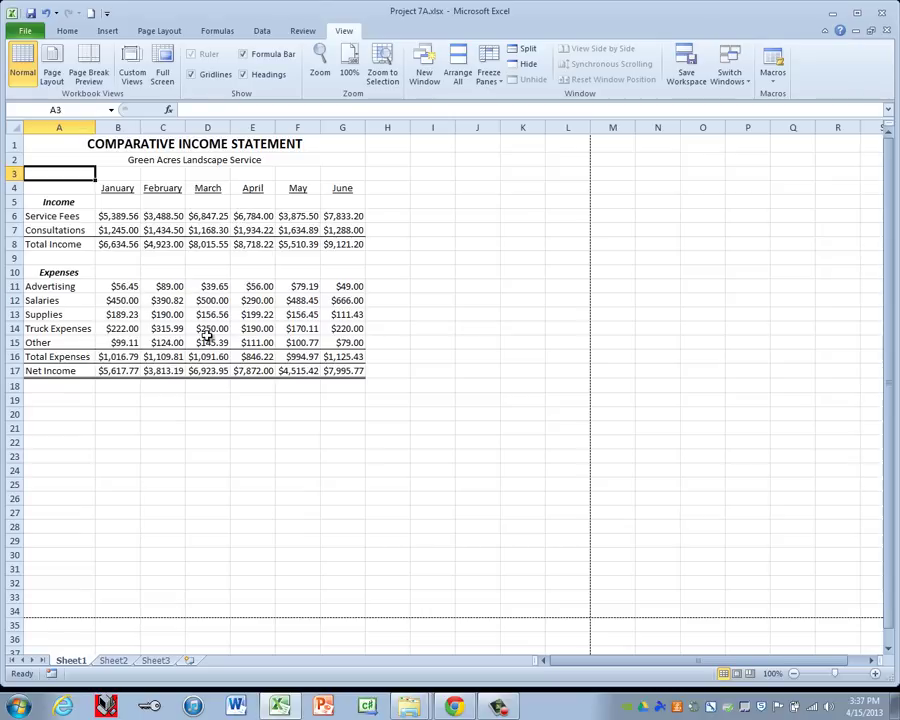
Step: Display formulas with Ctrl+` and autofit the widths of columns A through G
key("ctrl+grave")
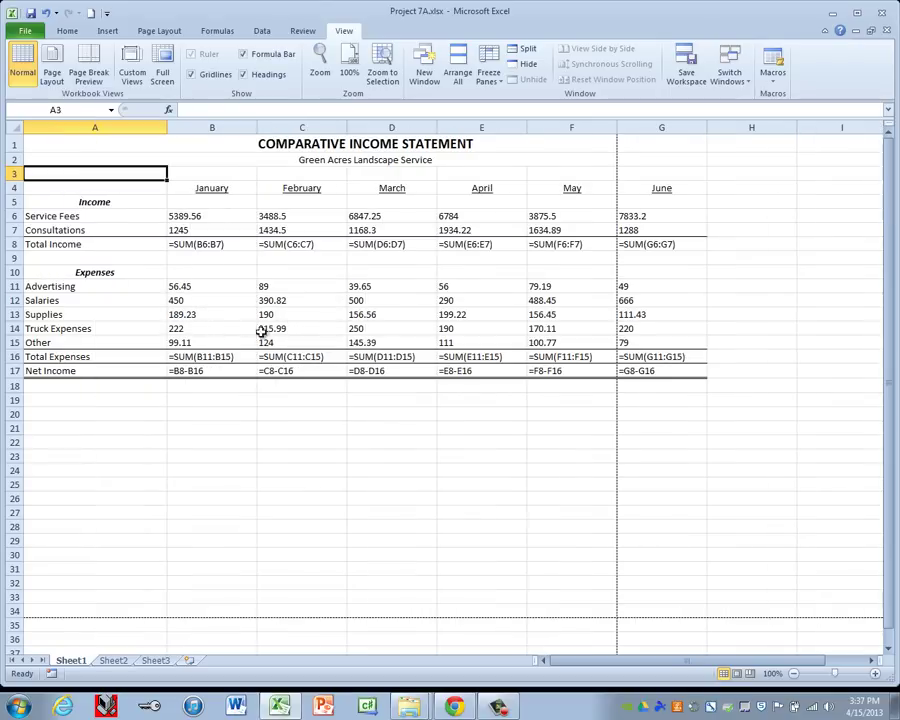
left_click(128, 121)
left_click_drag(128, 115, 701, 127)
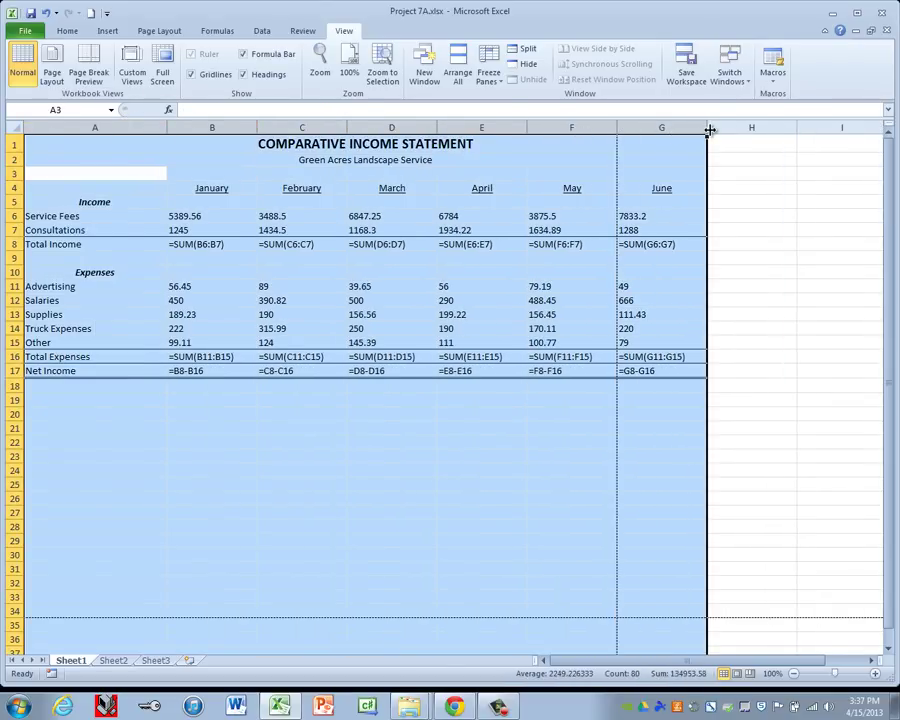
double_click(708, 130)
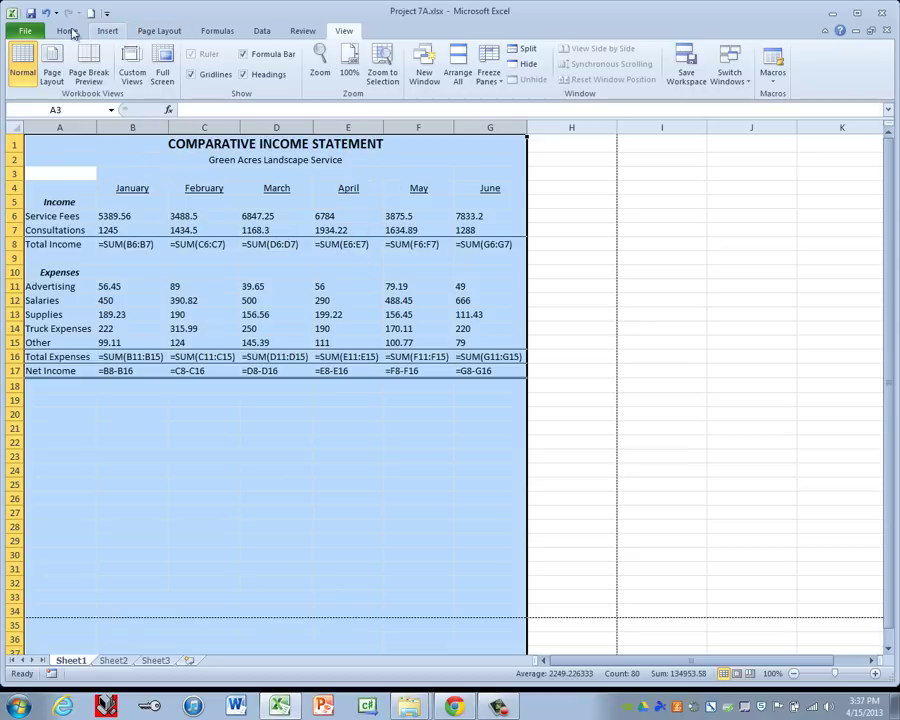
left_click(147, 33)
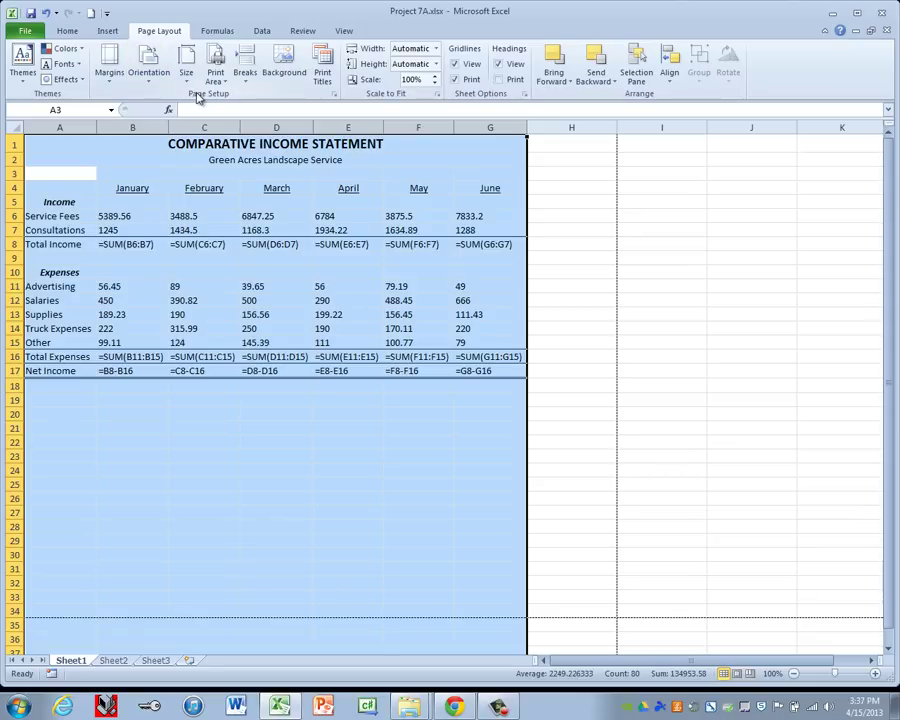
Step: Set the Page Setup scaling to Fit to 1 page wide by 1 tall
left_click(335, 95)
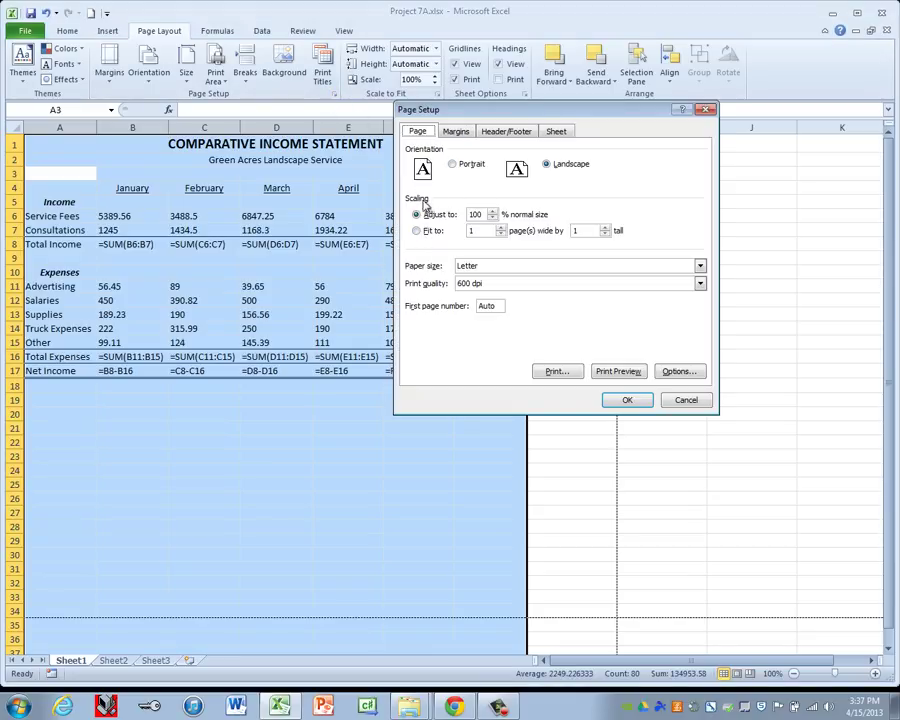
left_click(418, 231)
left_click(627, 399)
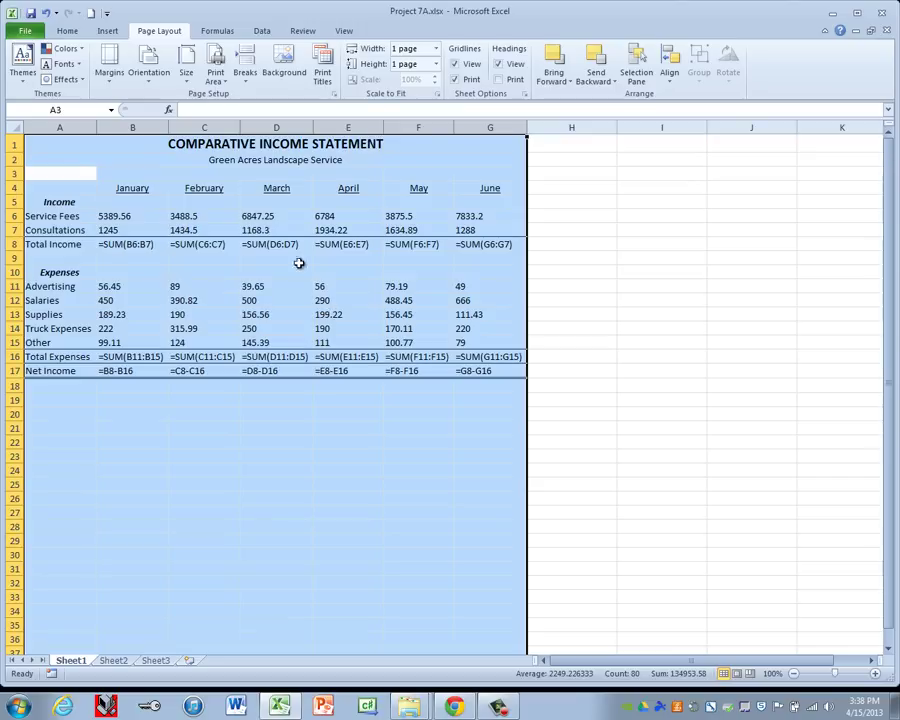
Step: Preview the one-page formulas printout and save it as Project 7B.xlsx
left_click(24, 31)
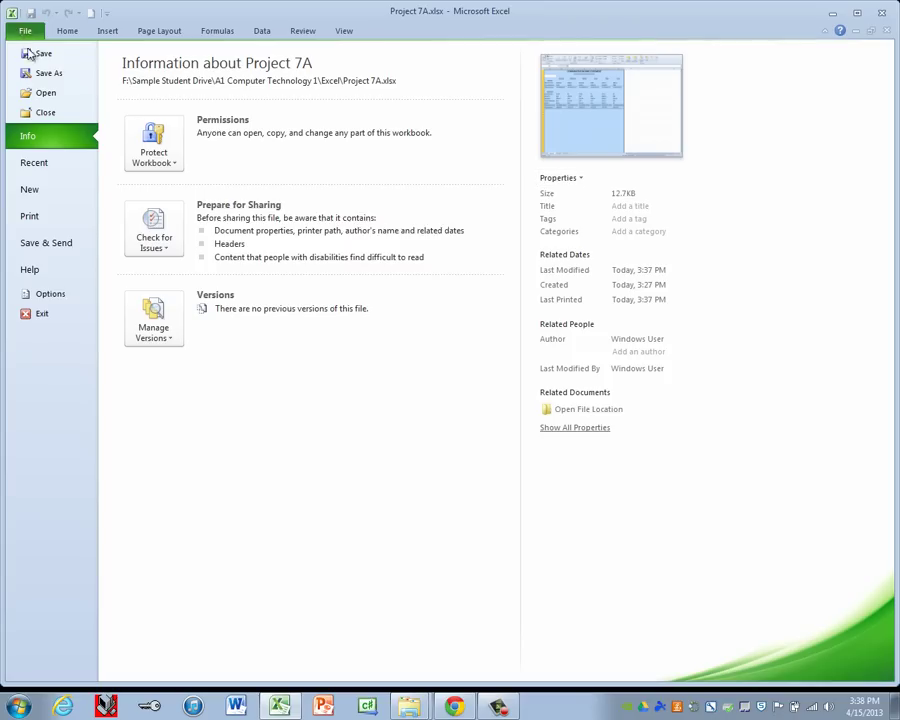
left_click(37, 218)
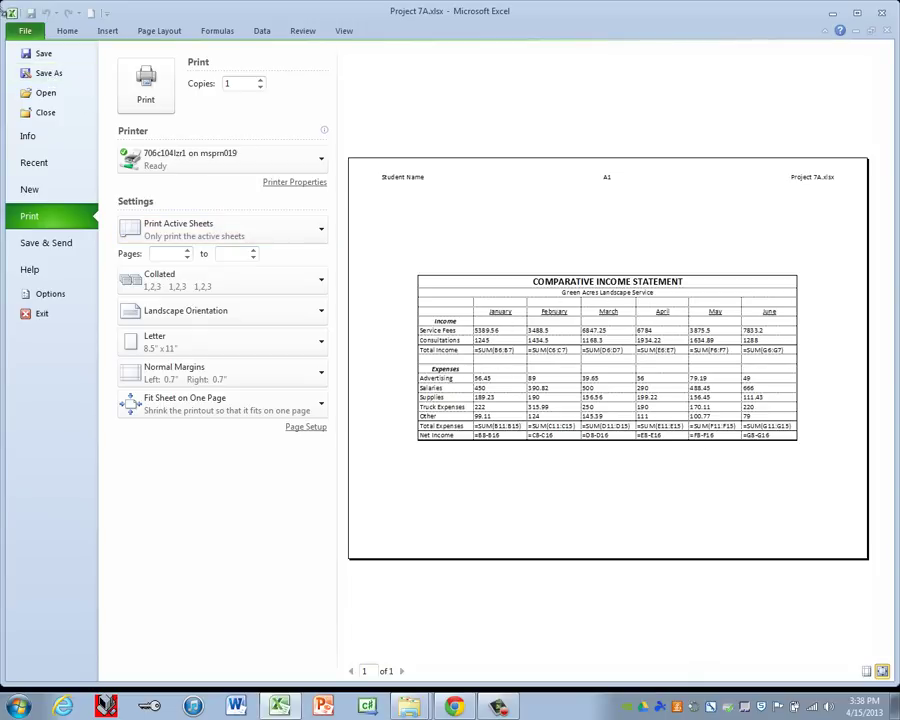
left_click(37, 75)
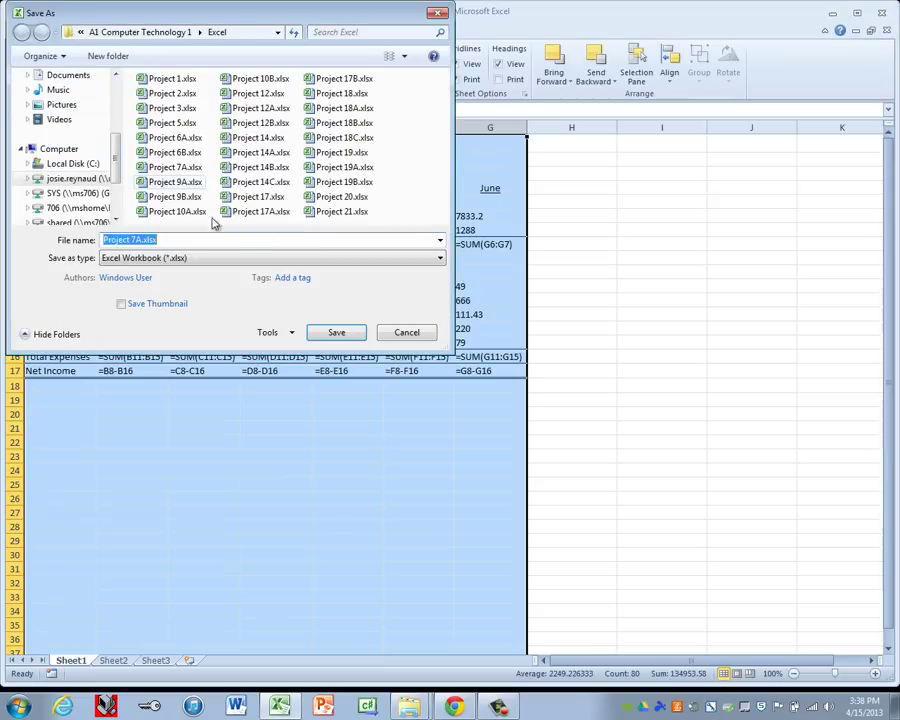
left_click(131, 240)
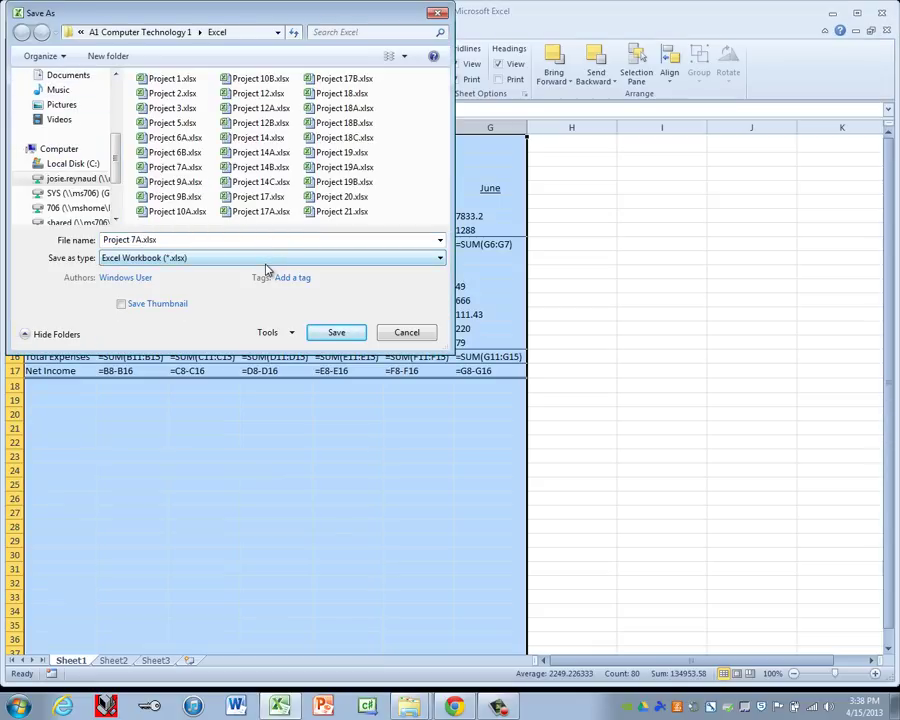
key("BackSpace")
type("B")
key("Return")
Step: Publish Project 7B.pdf, close Adobe Reader, and deselect the columns on the sheet
left_click(25, 30)
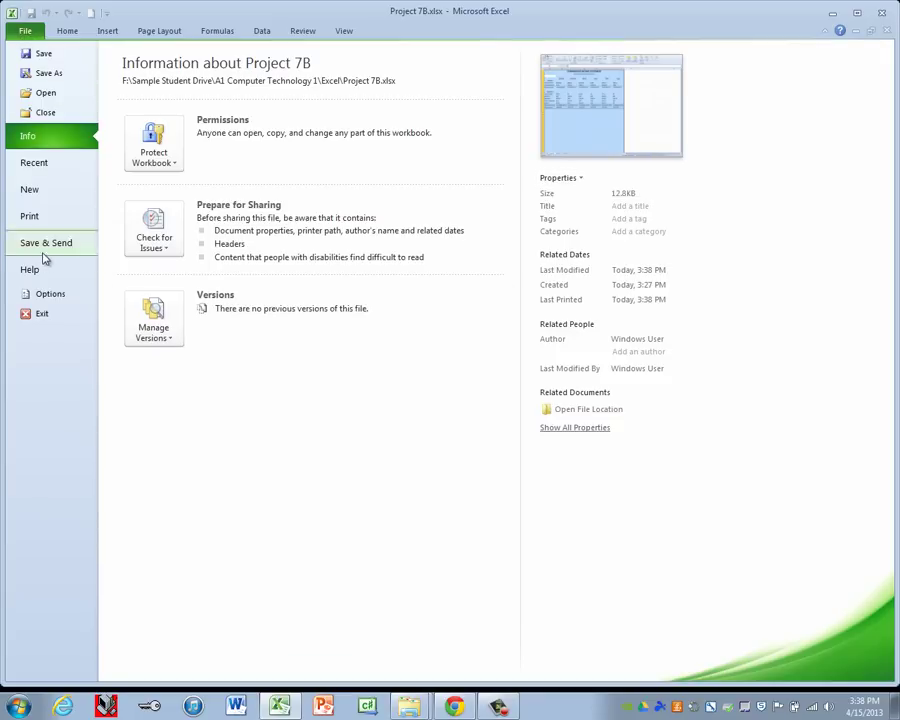
left_click(44, 248)
left_click(181, 250)
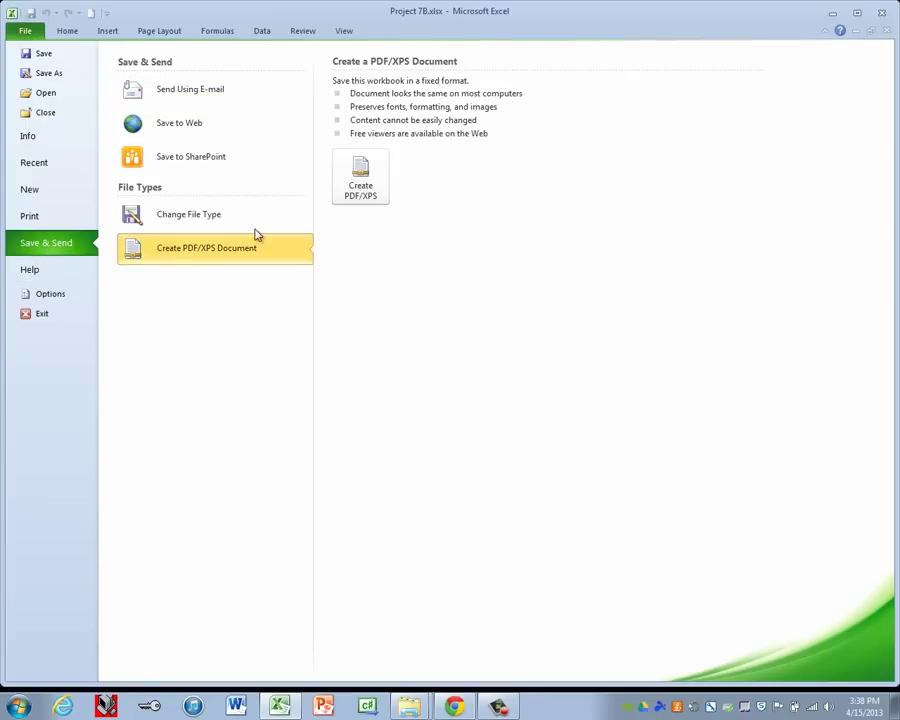
left_click(368, 195)
left_click(339, 412)
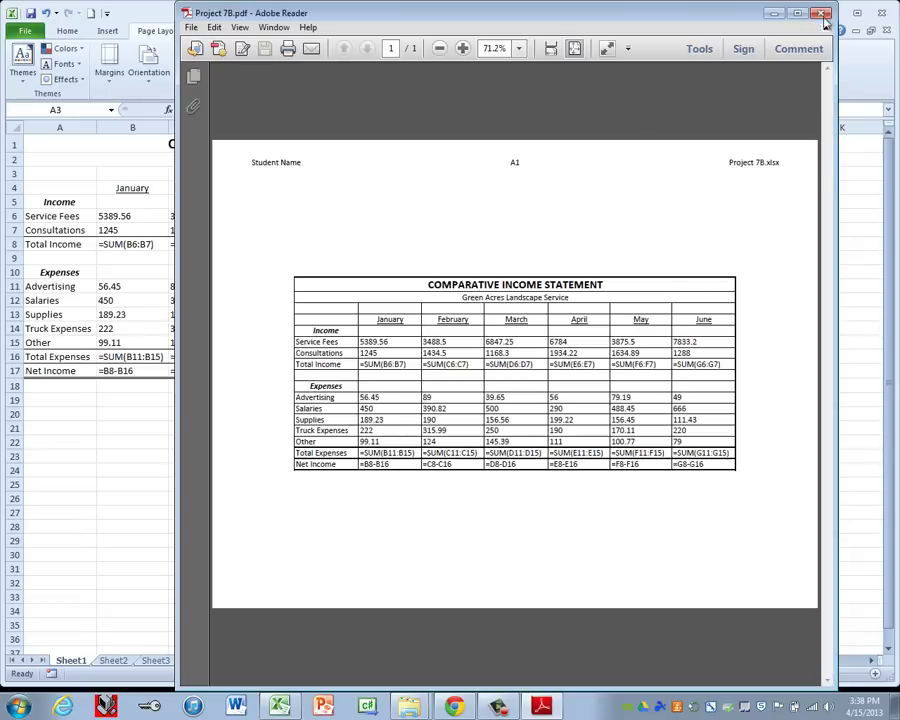
left_click(821, 12)
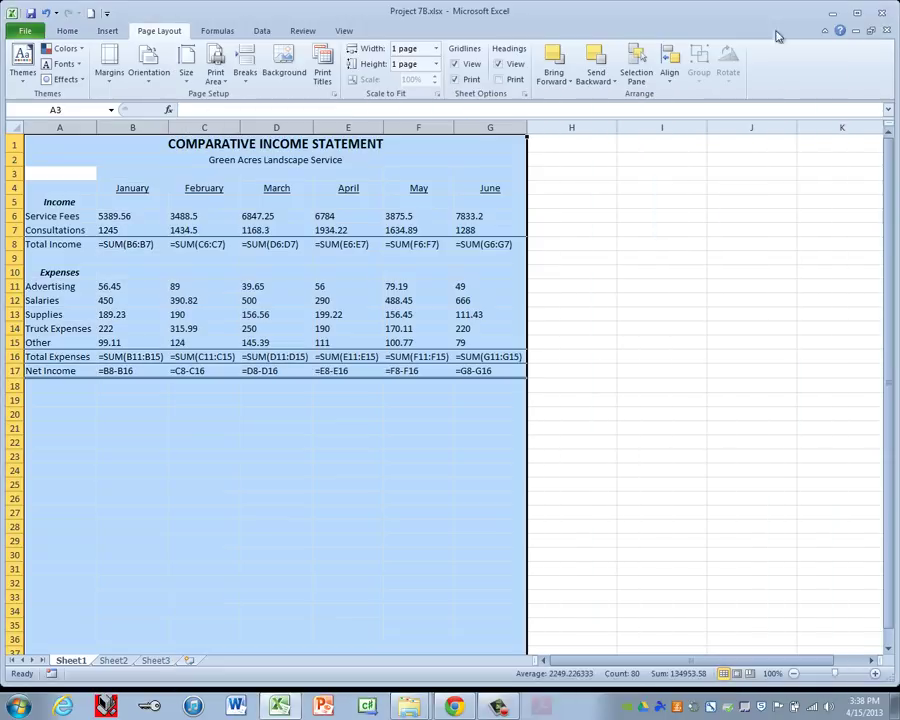
left_click(178, 426)
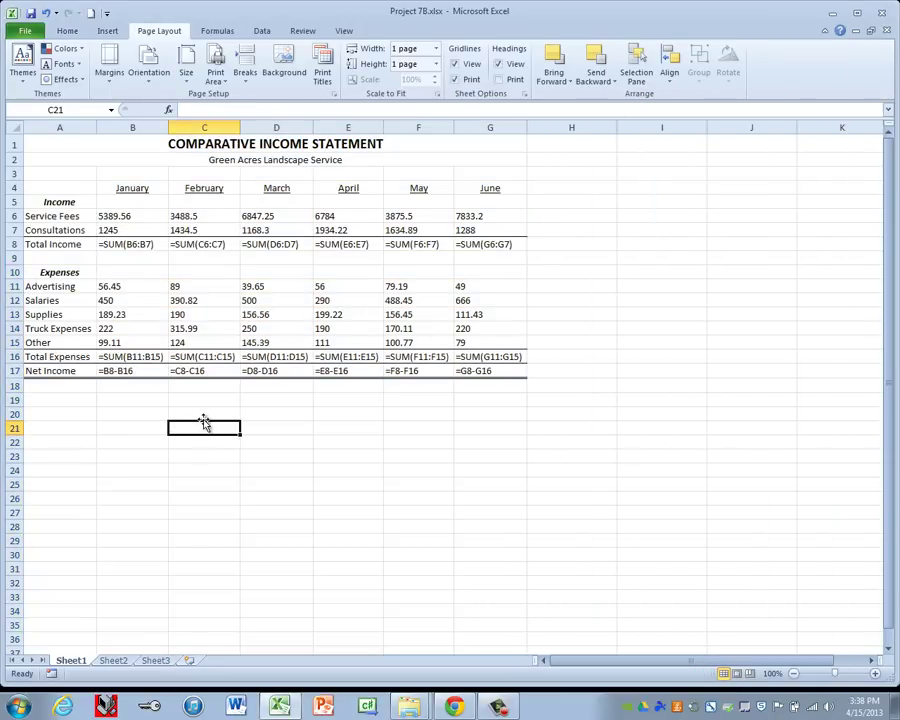